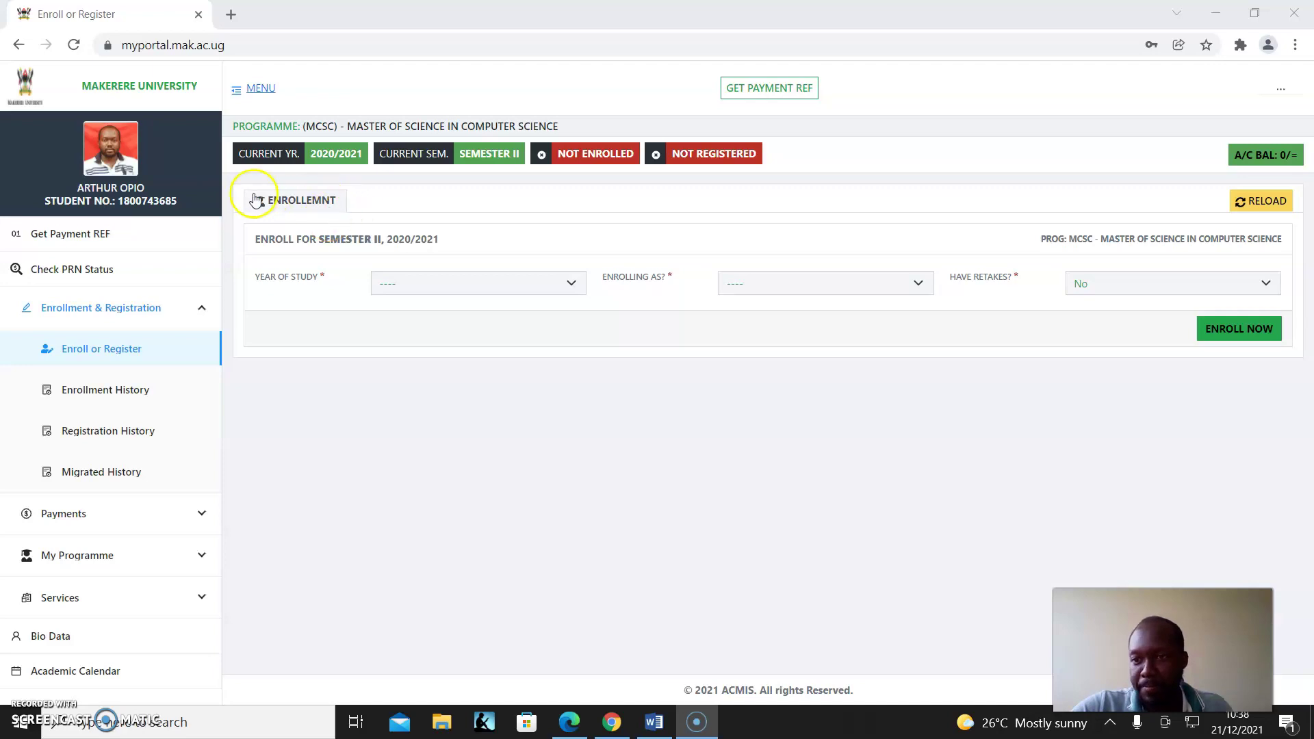
- Enlarge the student's profile photo, then close the enlarged view
left_click(113, 152)
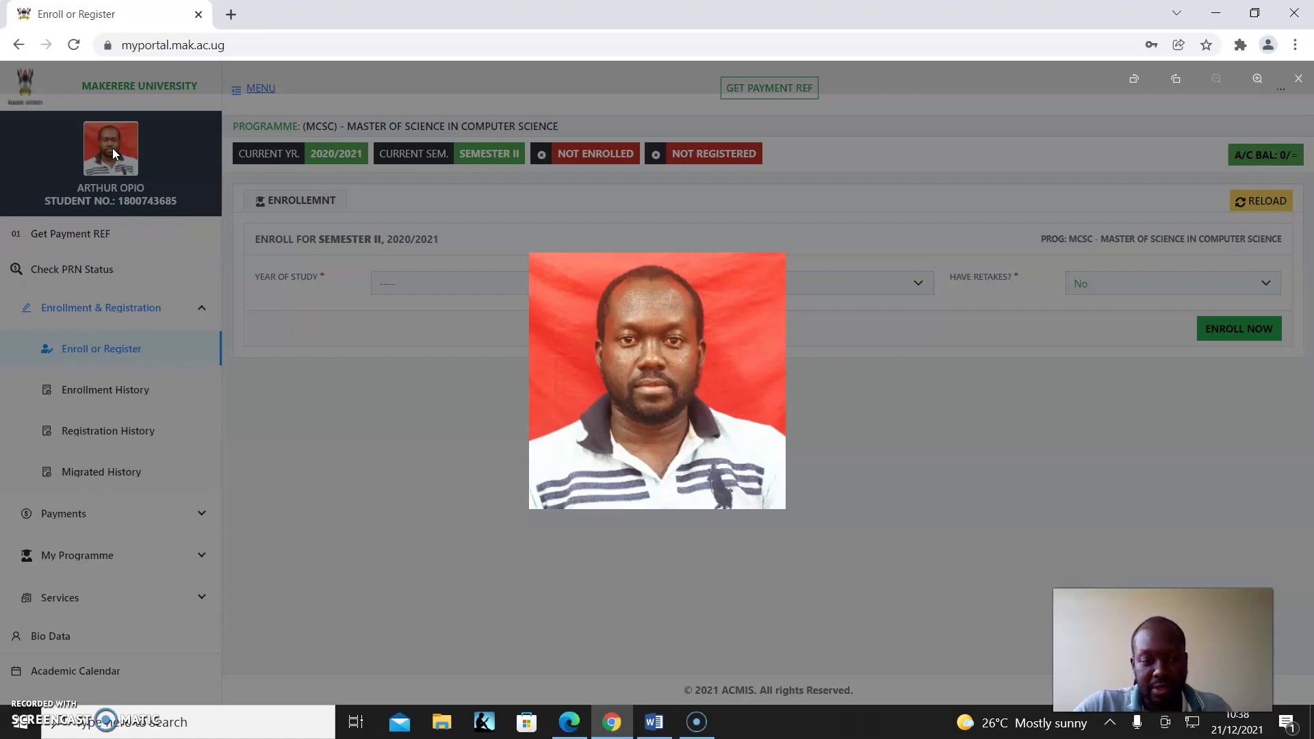
left_click(112, 148)
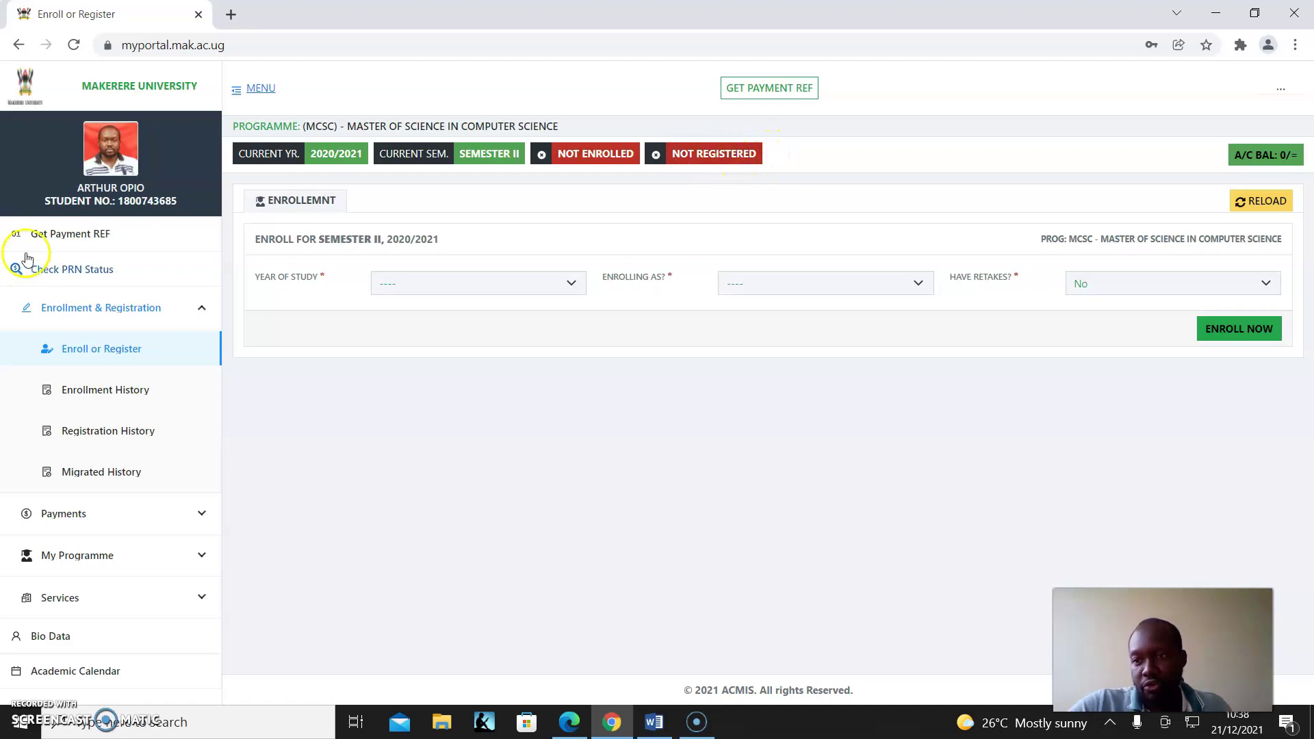
- Generate a payment reference (PRN) for a 400,000 UGX deposit
left_click(71, 239)
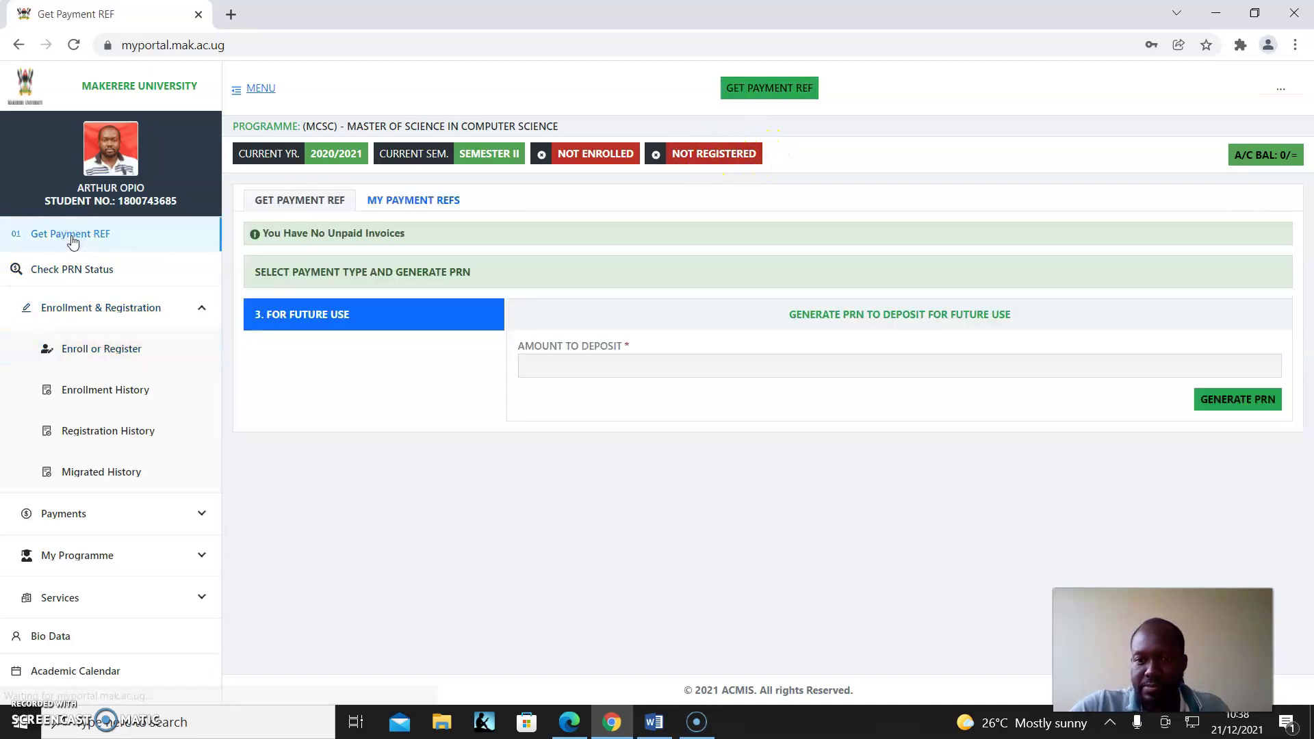
left_click(596, 368)
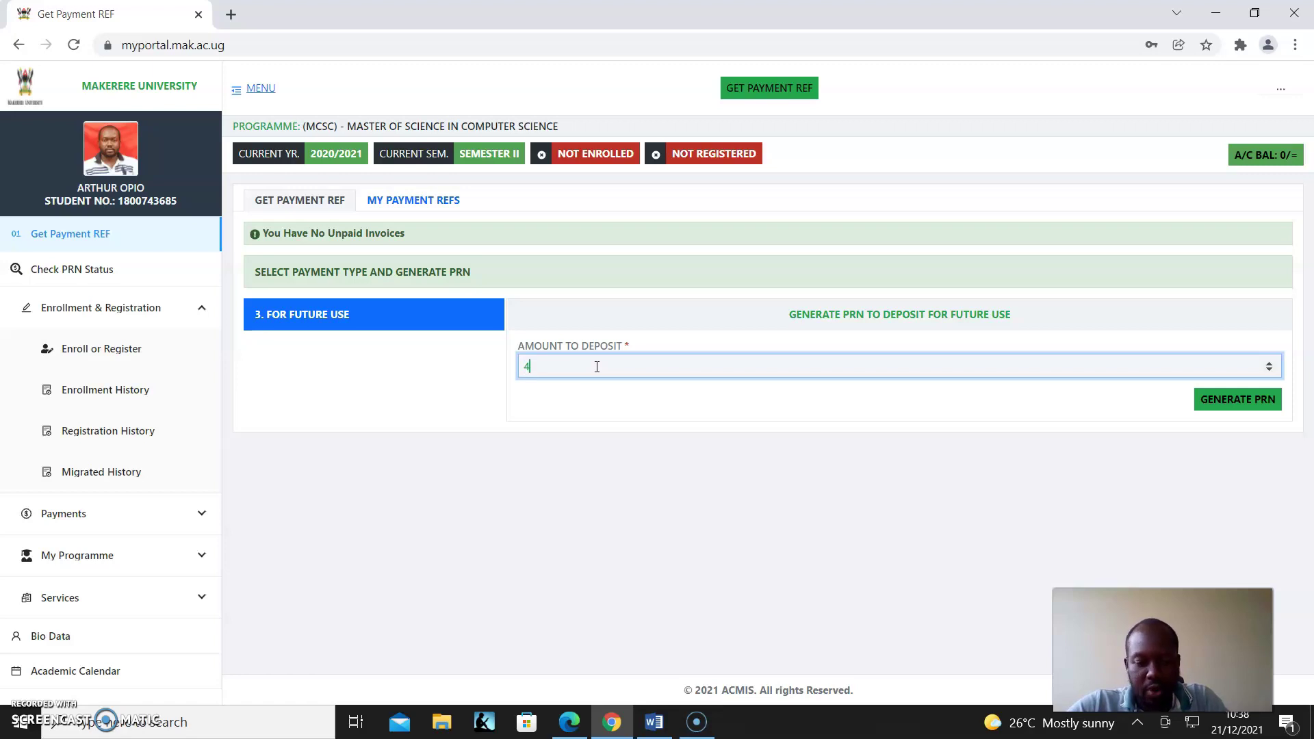
left_click(1244, 404)
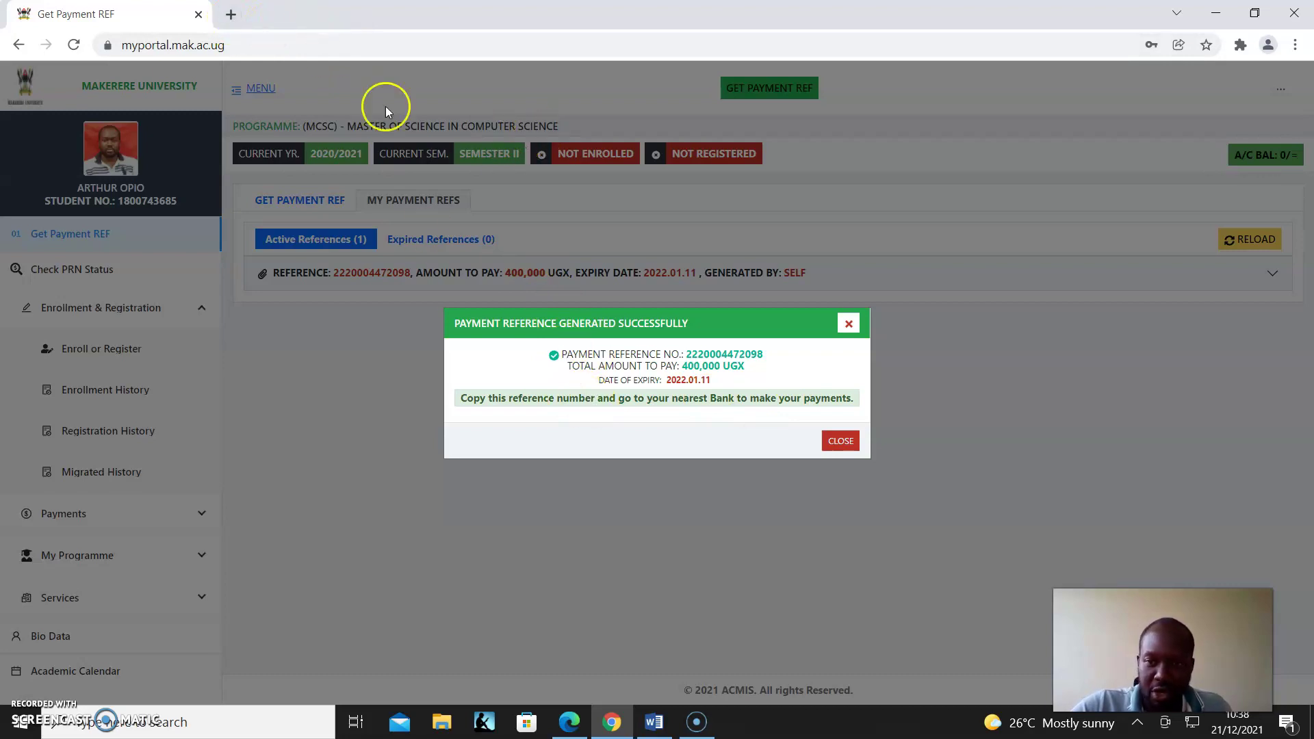
- Open dicts.mak.ac.ug in a new tab and search the site for 'mobile'
left_click(230, 16)
type("dicts.mak.ac.ug")
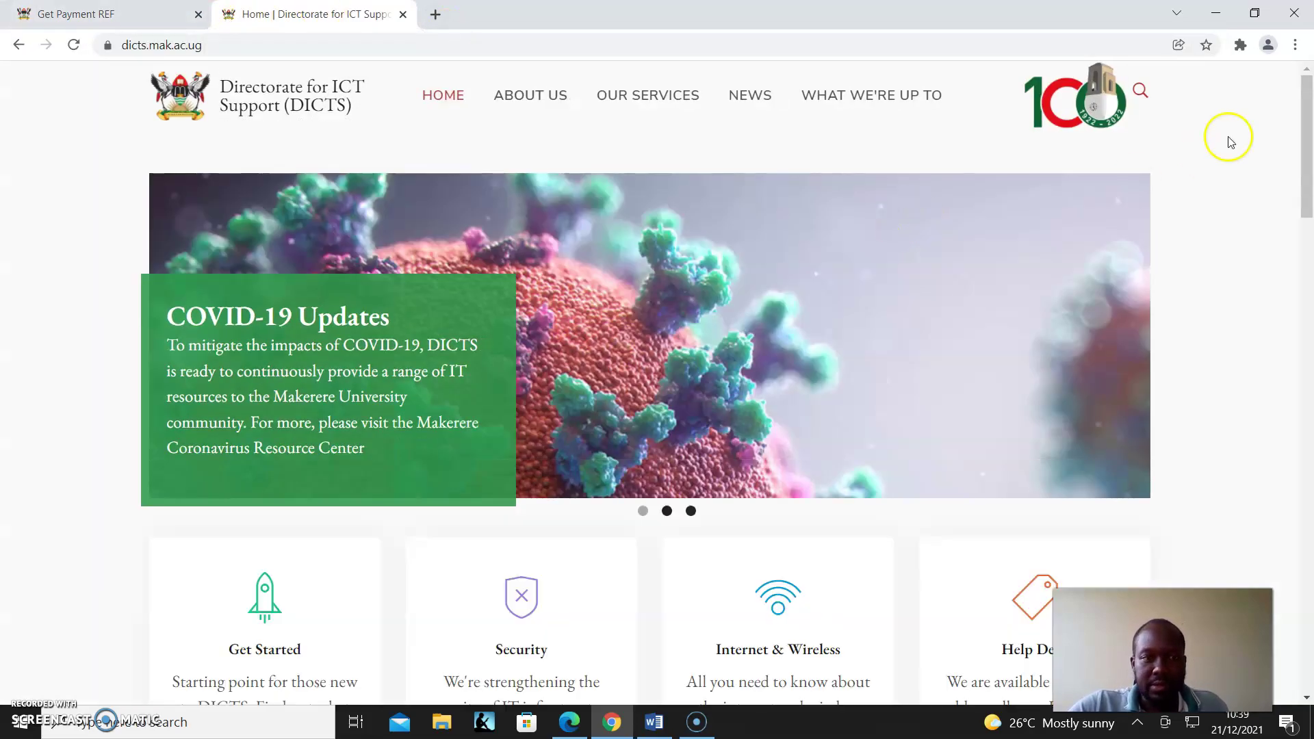
left_click(1140, 91)
type("mobil")
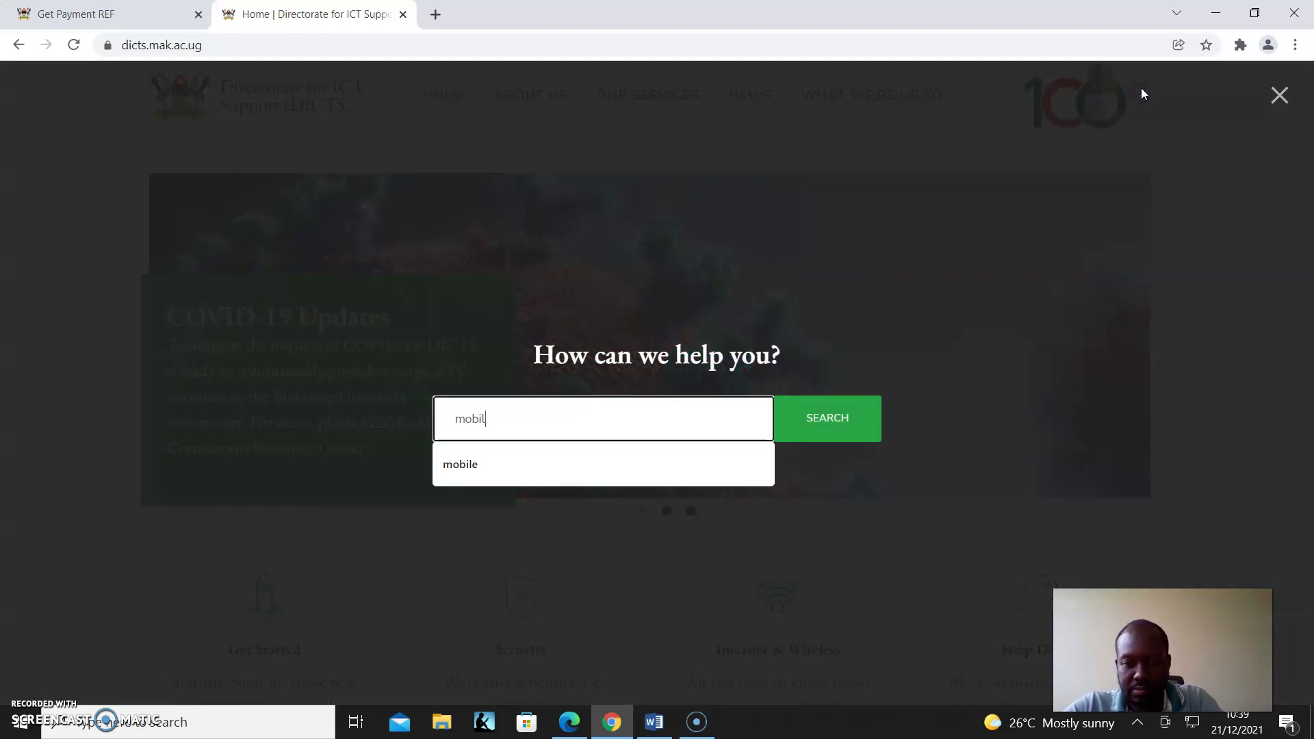
type("e")
key("Return")
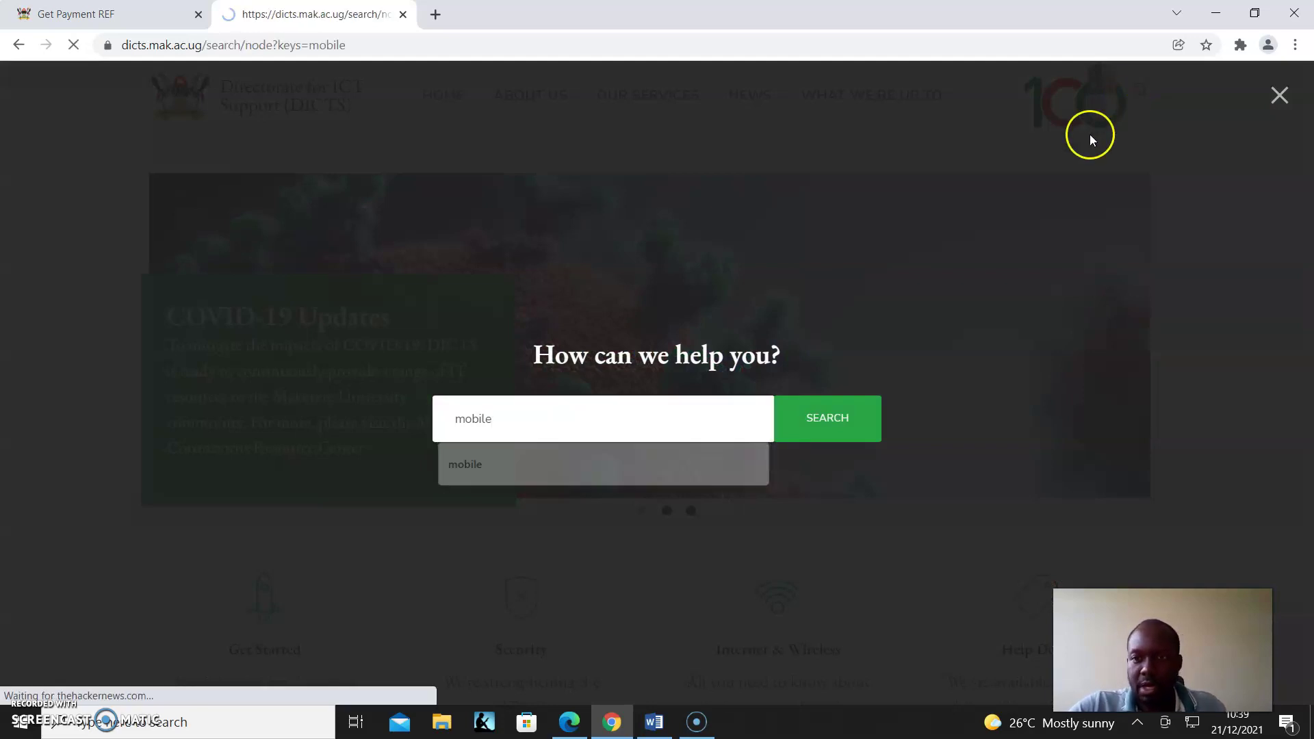
scroll(425, 491, "down", 6)
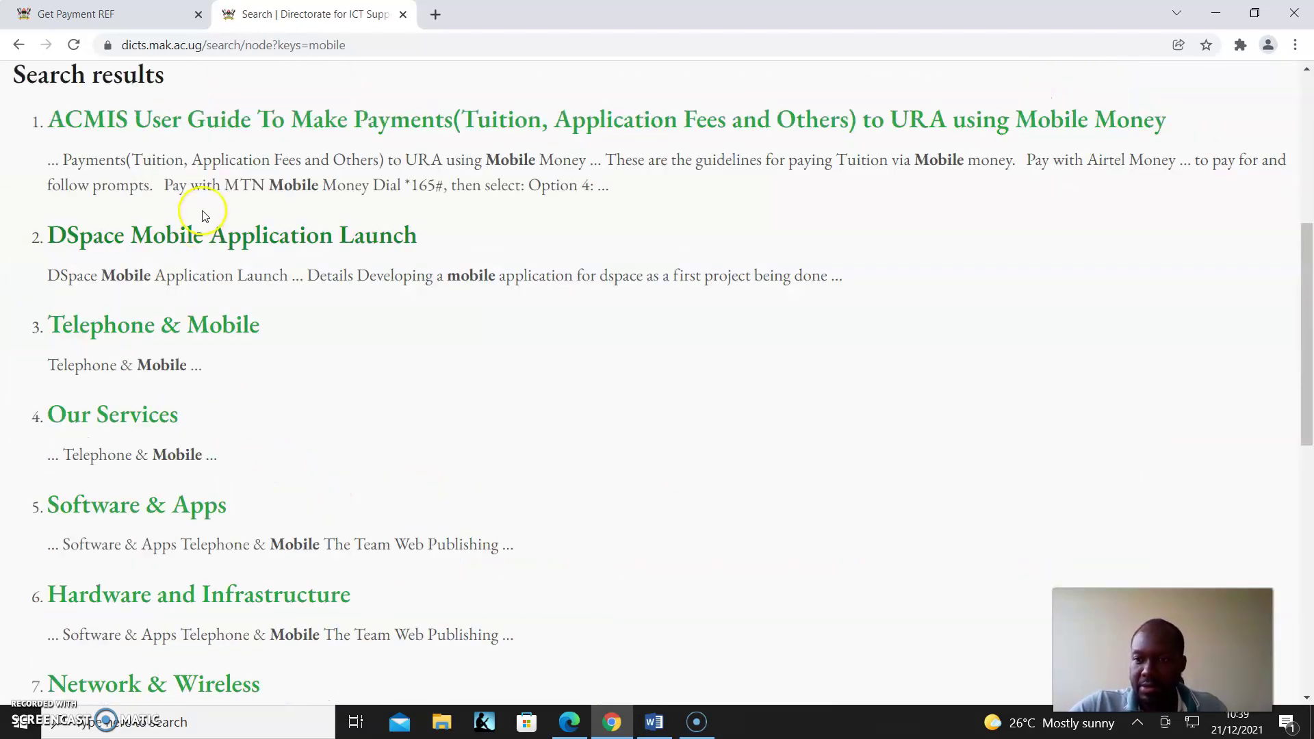
scroll(316, 229, "up", 6)
- Read the ACMIS User Guide on paying fees via Mobile Money
left_click(268, 556)
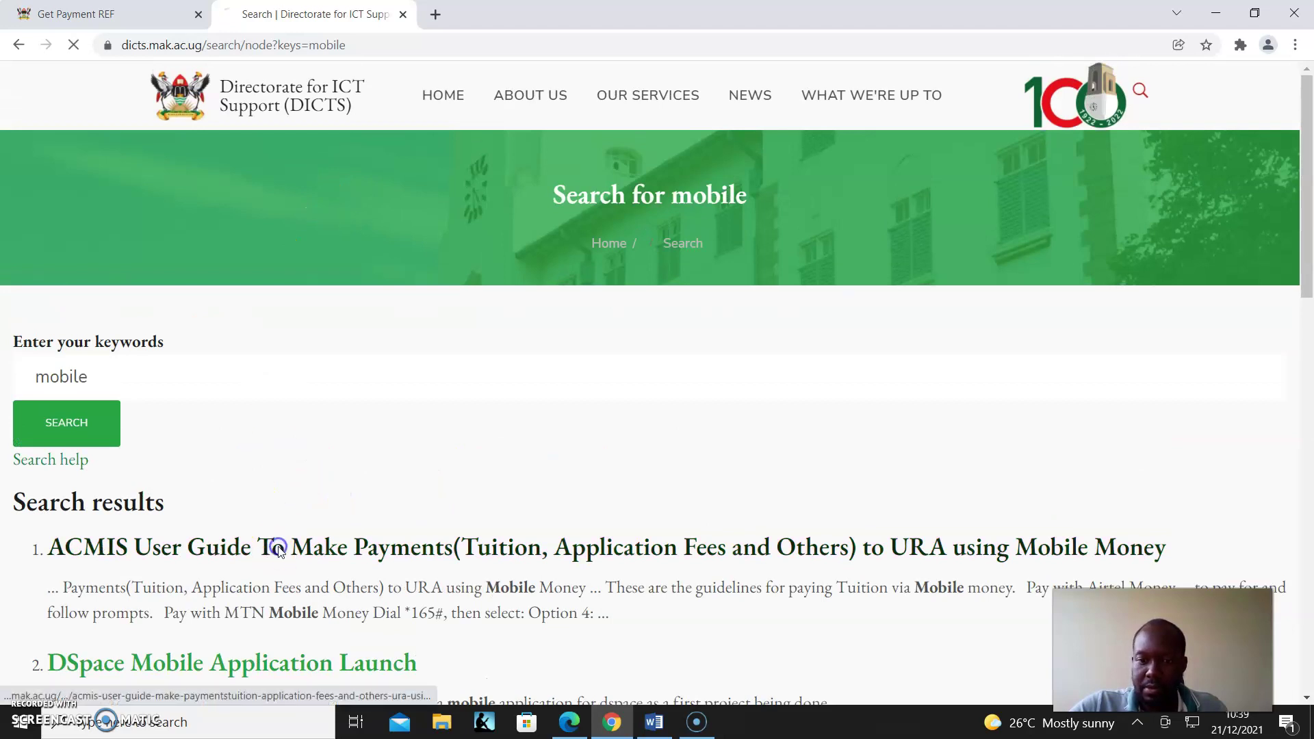
scroll(650, 481, "down", 4)
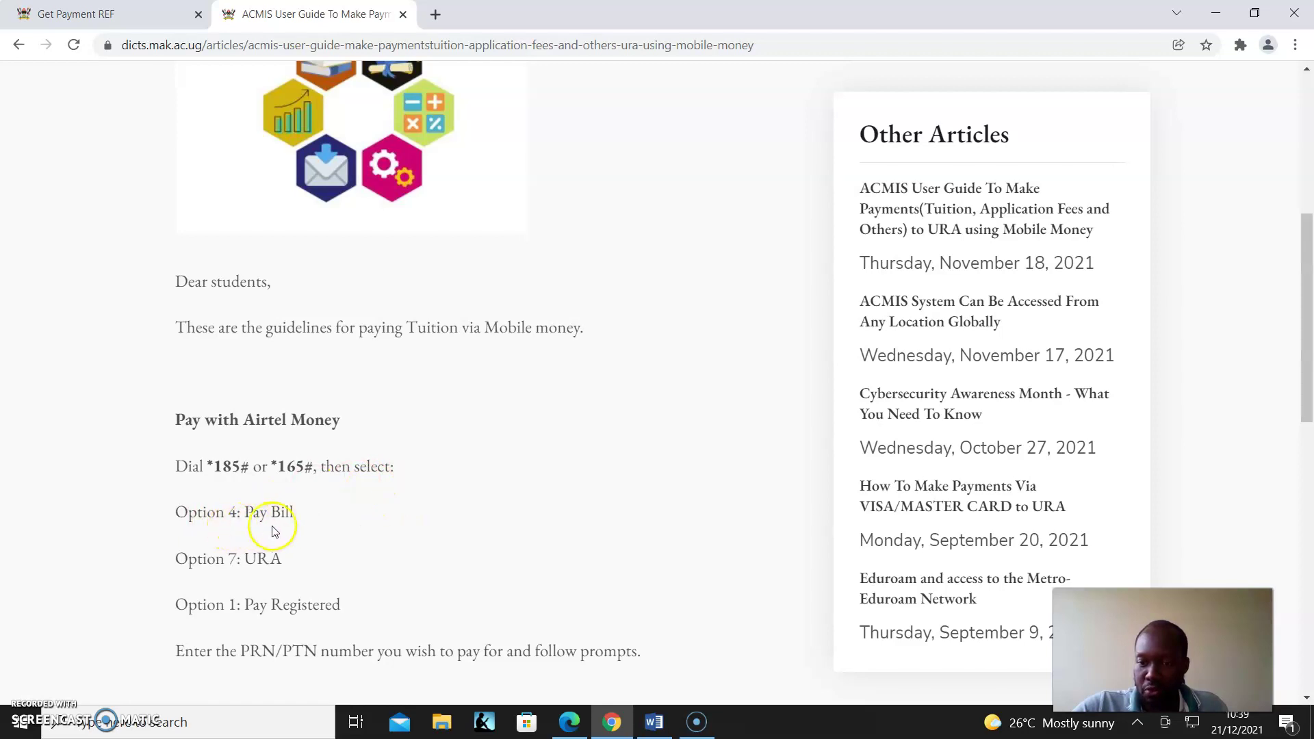
scroll(309, 580, "down", 6)
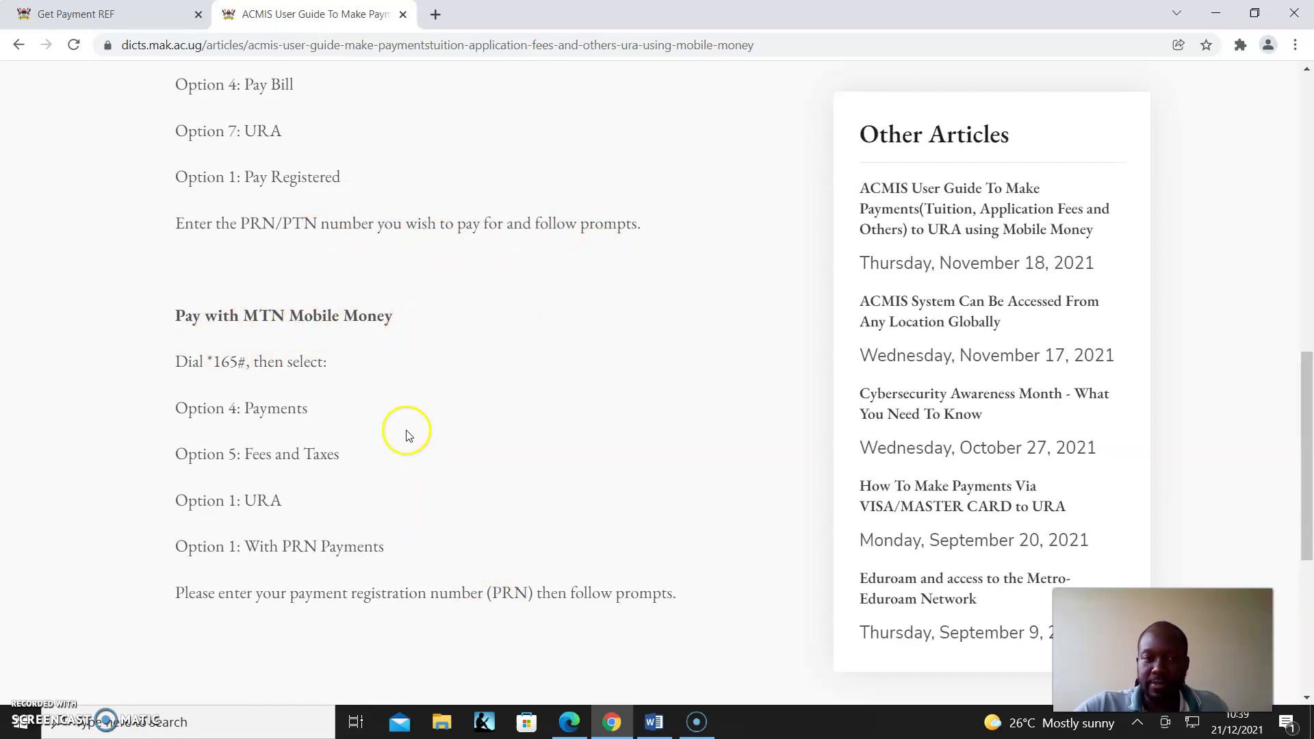
- Dismiss the PRN confirmation and review the expired and active payment references
left_click(113, 14)
left_click(841, 442)
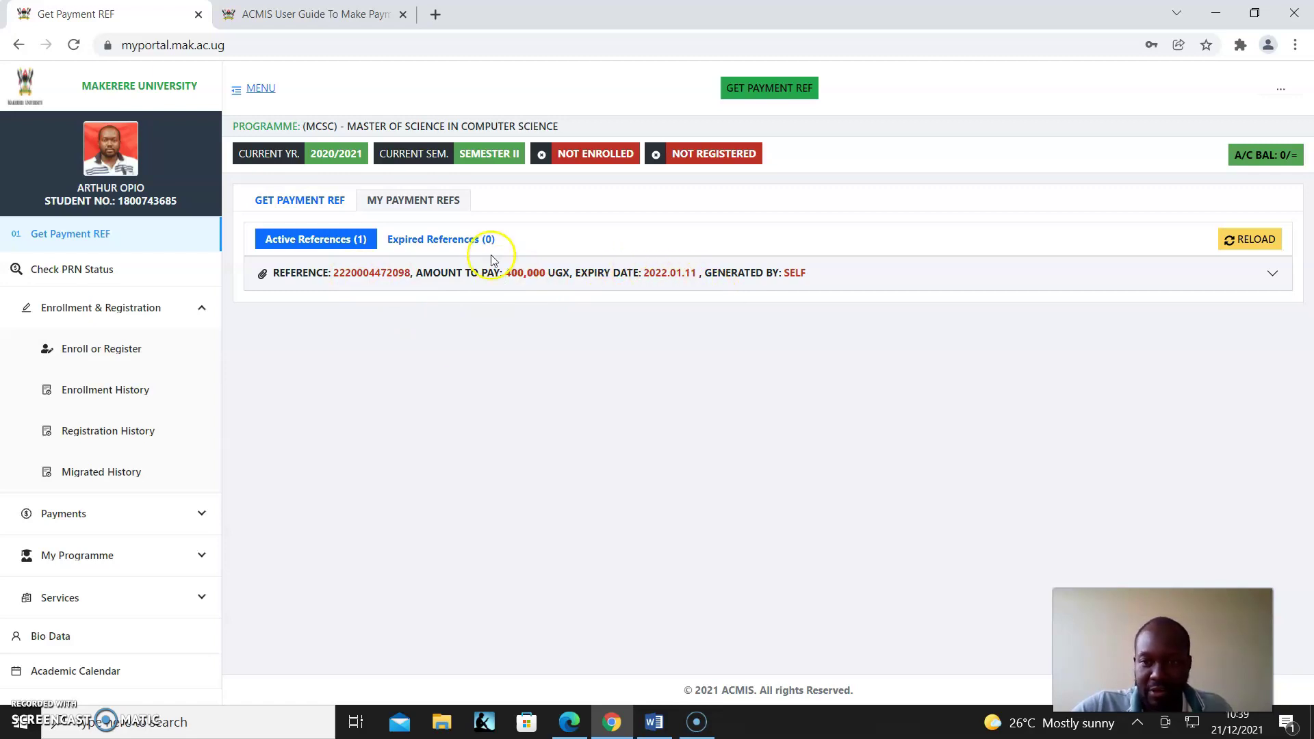
left_click(456, 246)
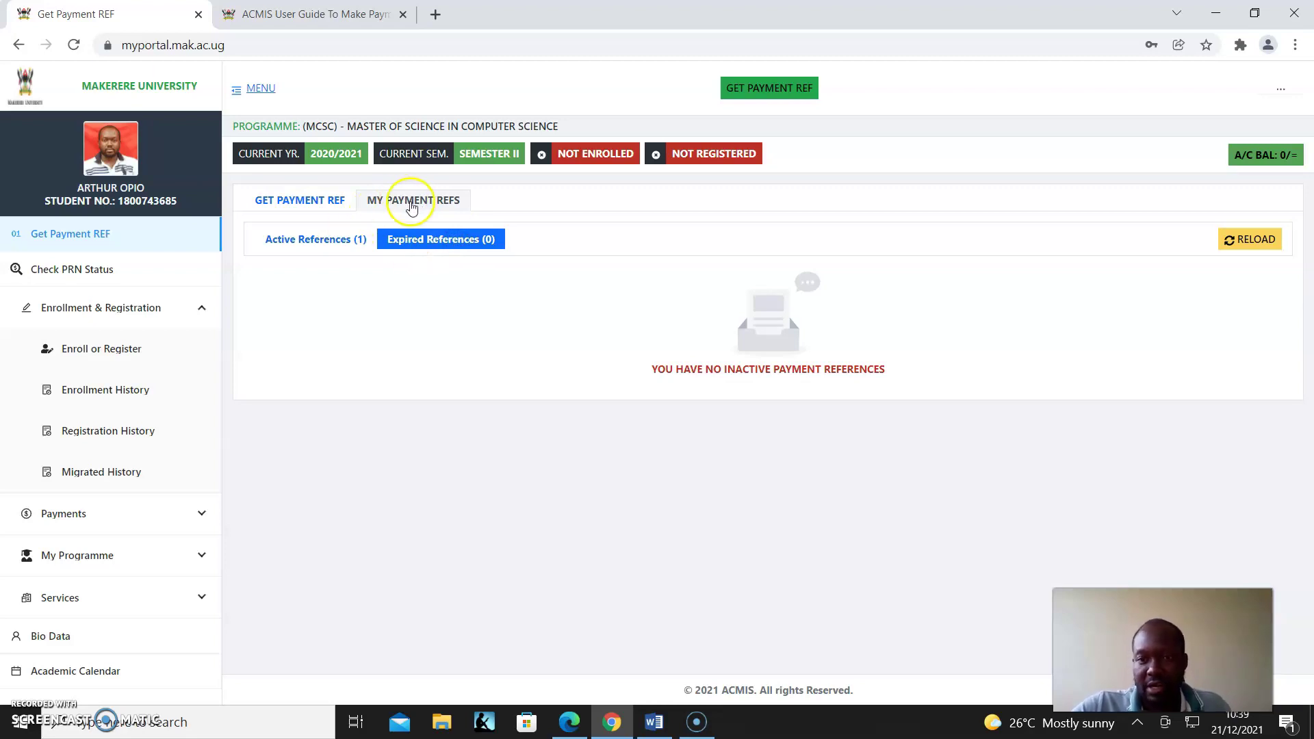
left_click(433, 206)
left_click(314, 241)
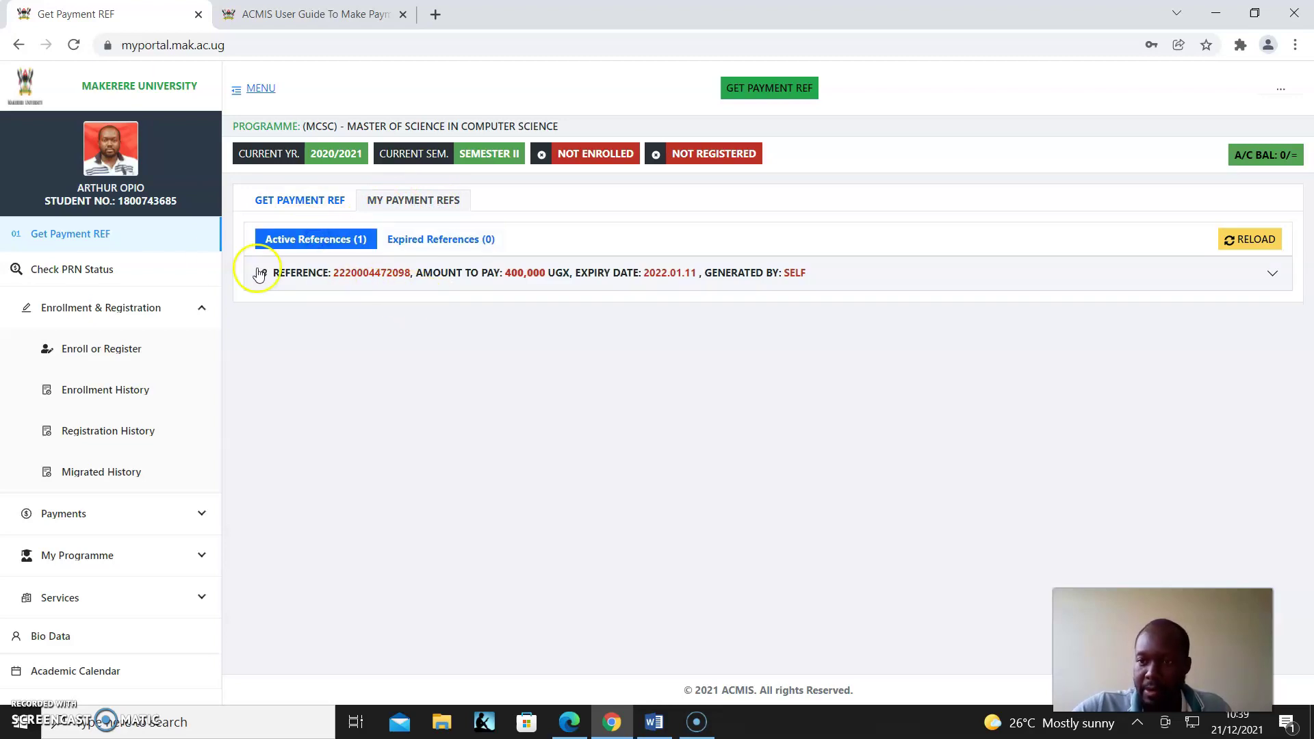
- Go to the Check PRN Status page and re-expand the Enrollment & Registration menu
left_click(77, 272)
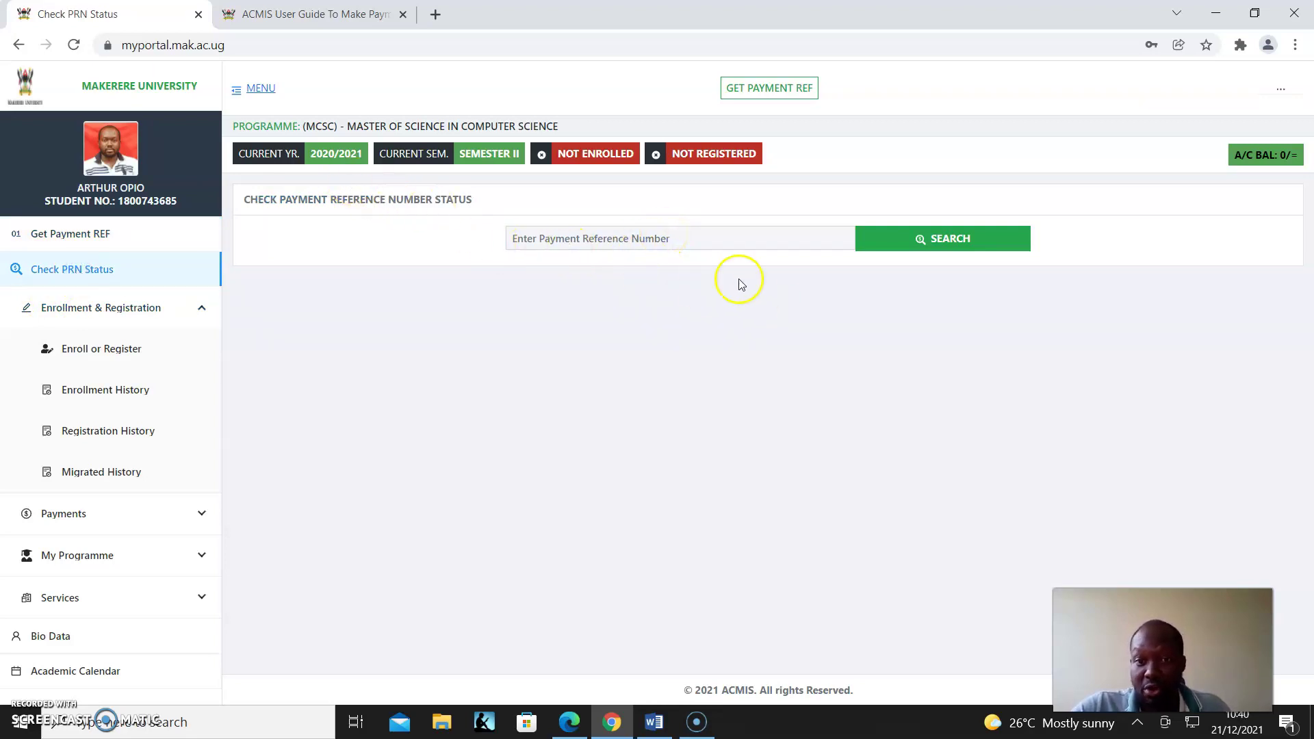
left_click(610, 236)
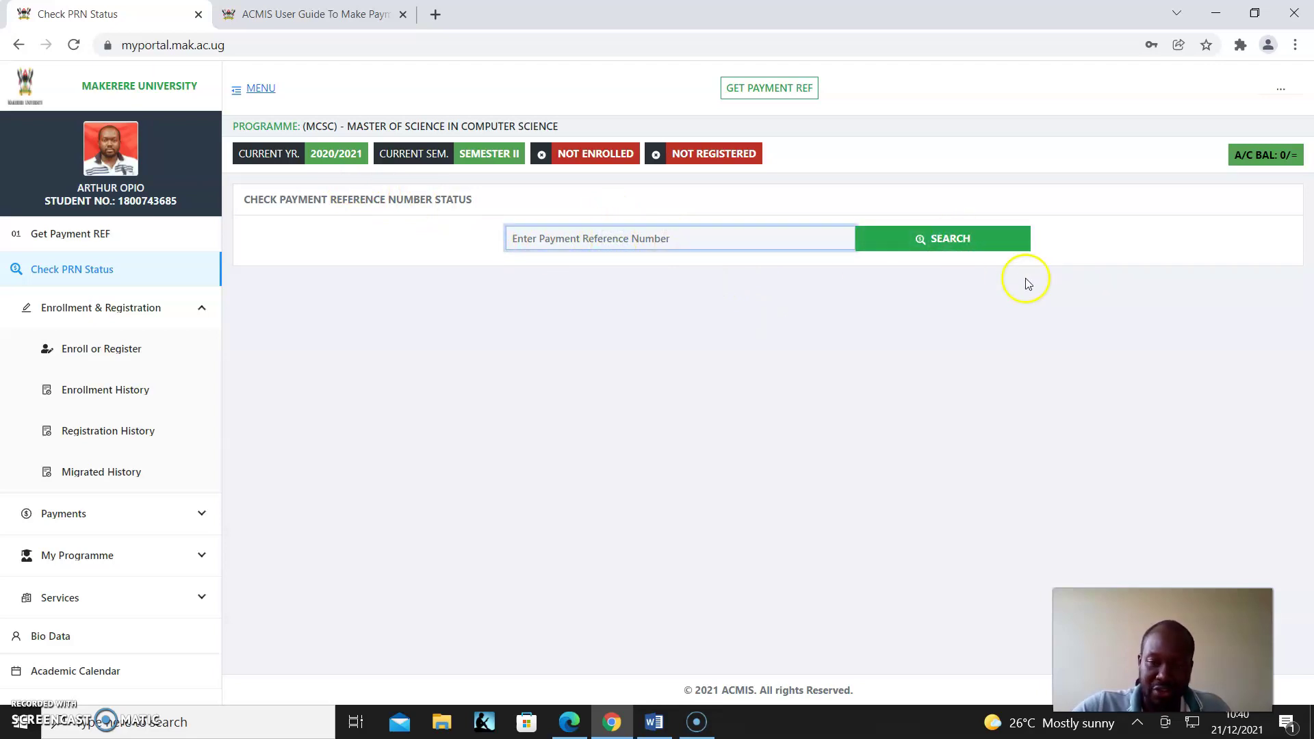
left_click(116, 312)
left_click(116, 311)
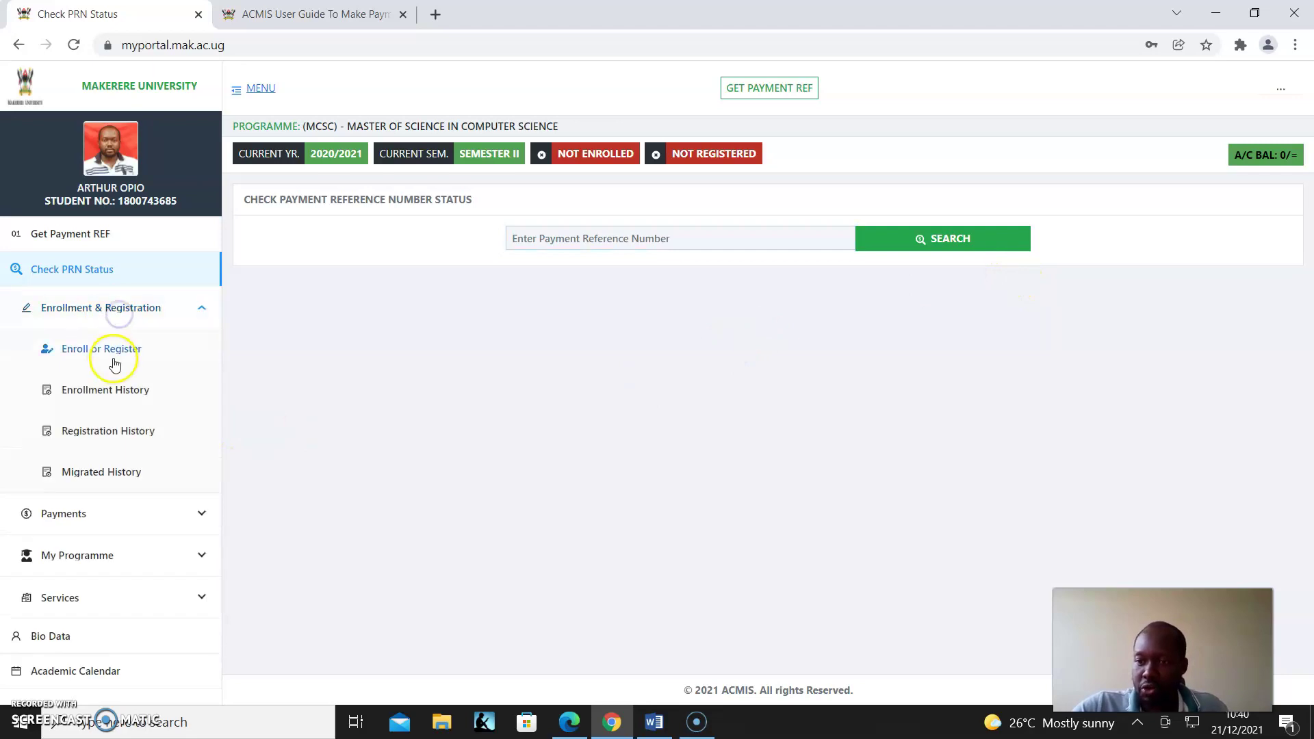
- On the Enroll or Register form, browse Year of Study and Enrolling As options, then the Have Retakes choices
left_click(121, 357)
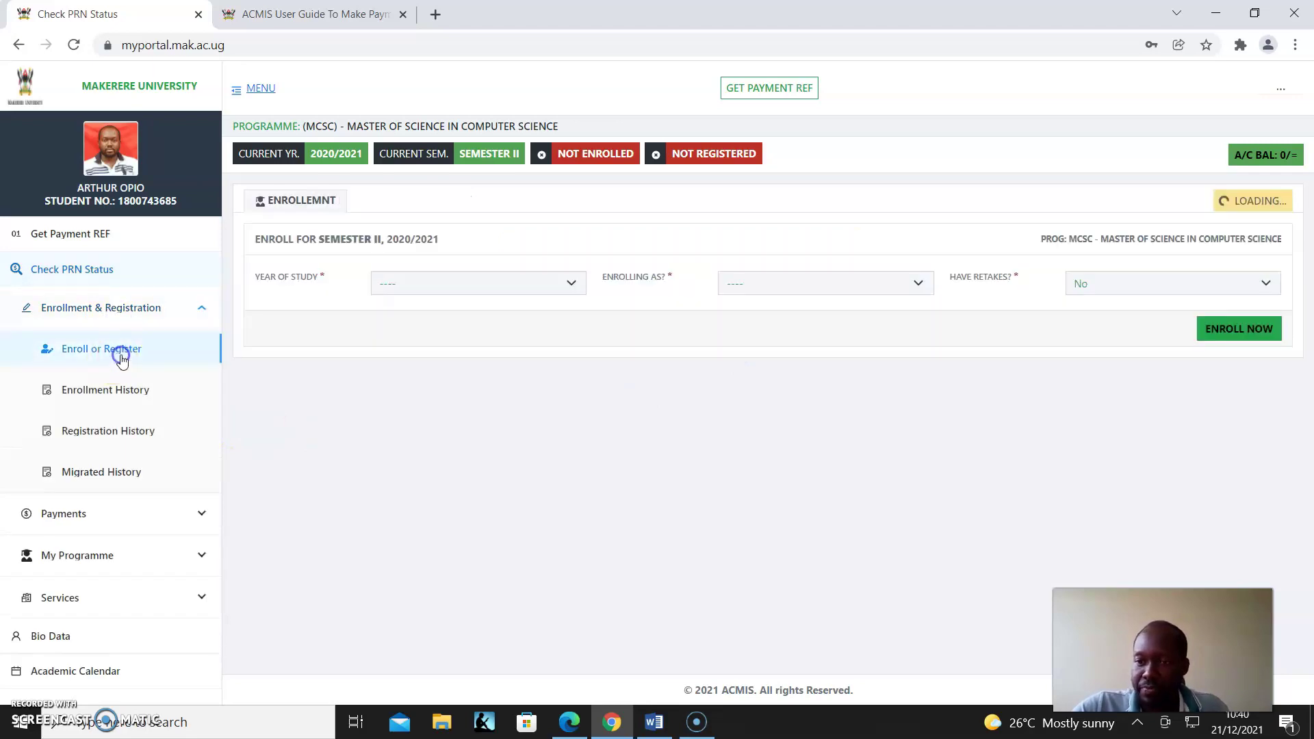
left_click(572, 284)
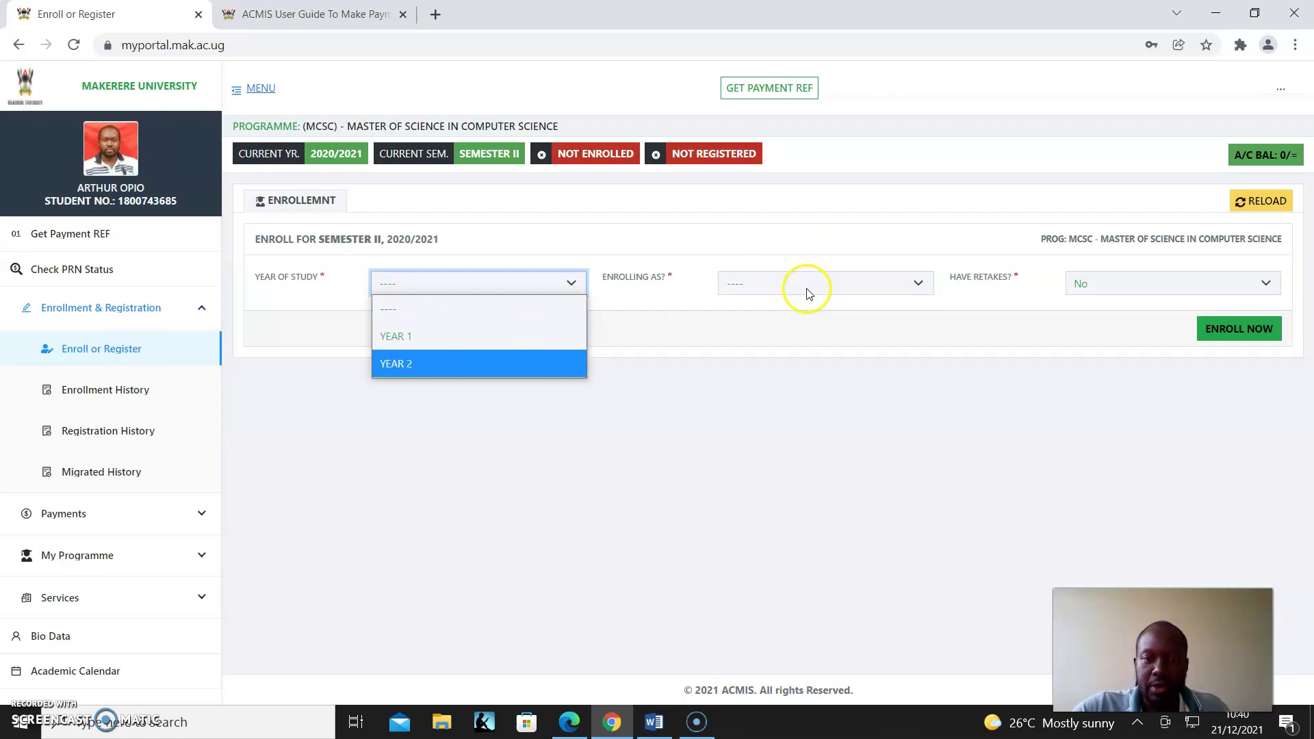
left_click(707, 238)
left_click(920, 284)
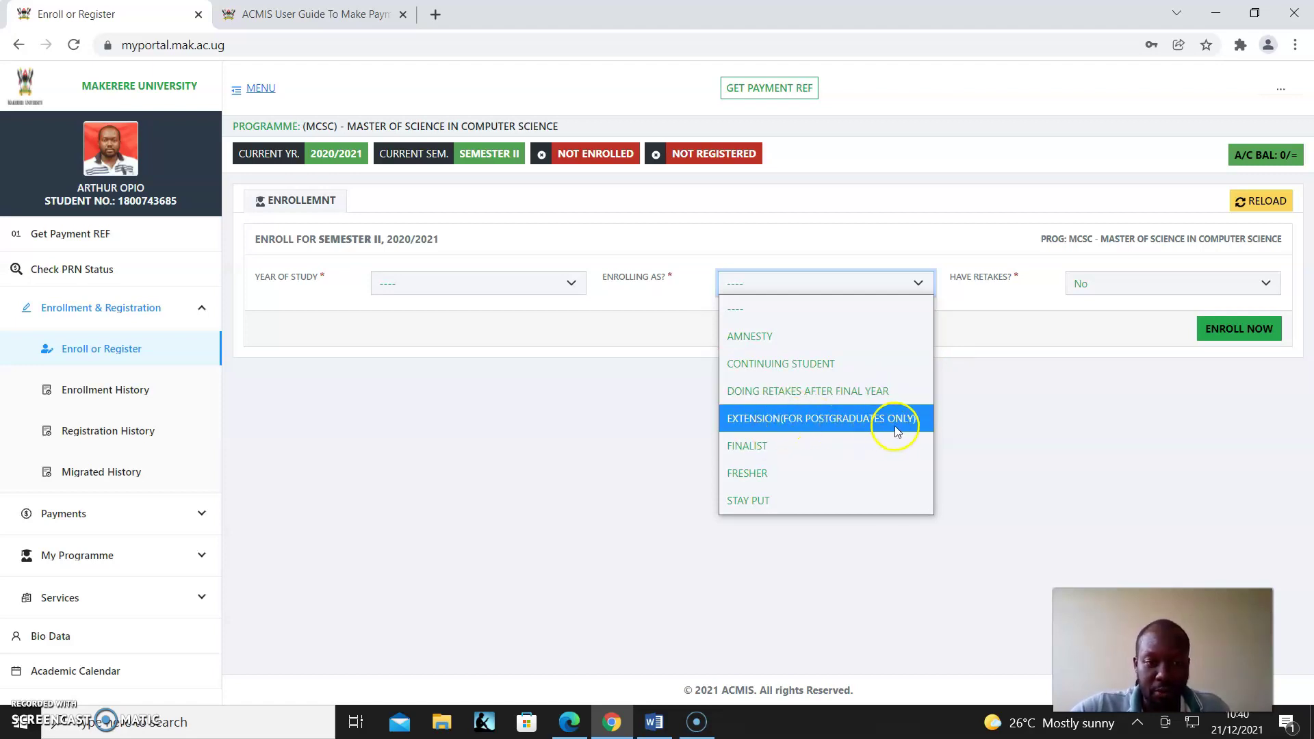
left_click(774, 449)
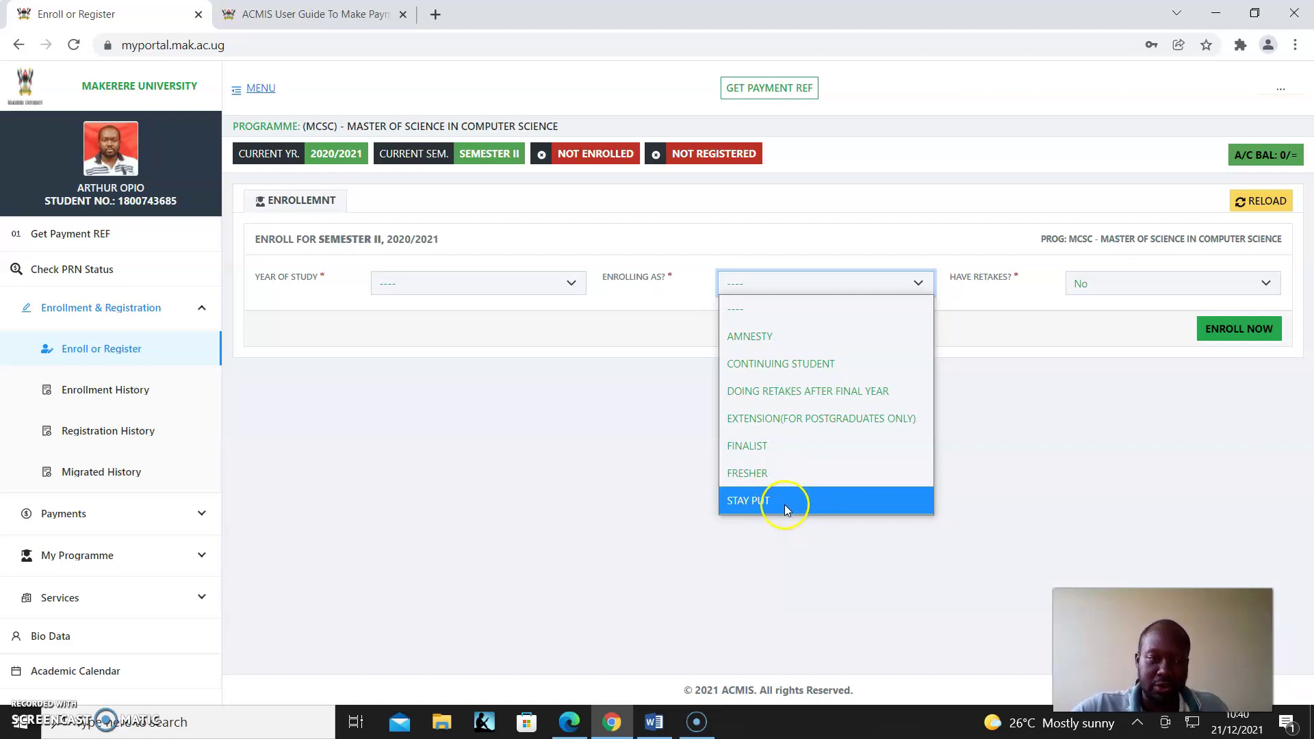
left_click(1060, 348)
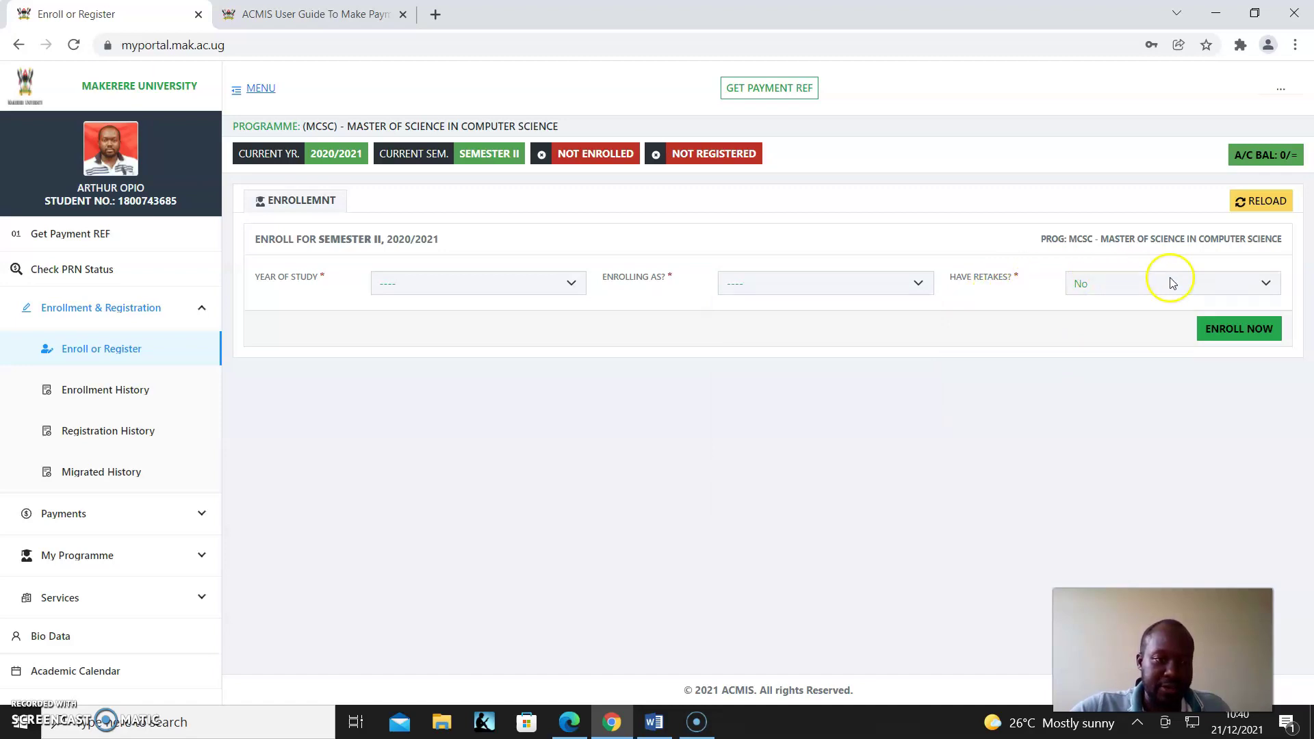
left_click(1265, 286)
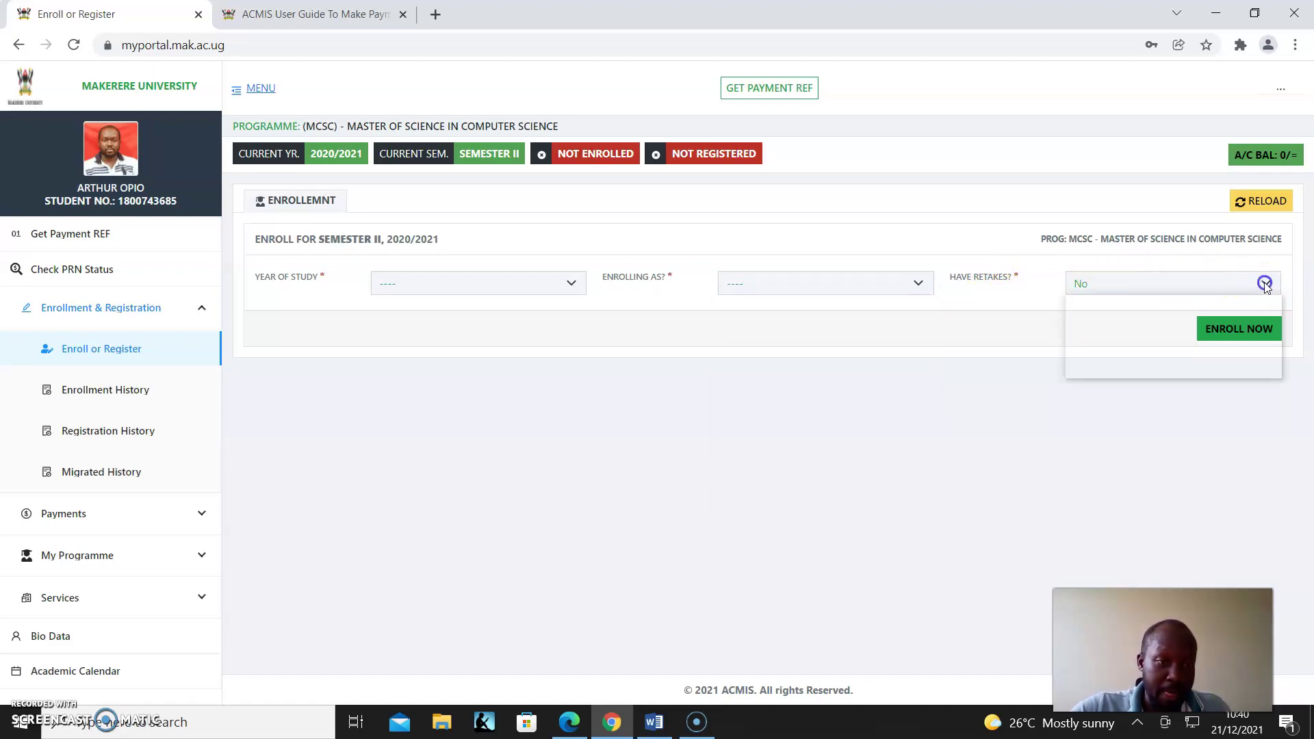
- Close the retake course list and enroll as YEAR 2, FINALIST for Semester II 2020/2021
left_click(1107, 334)
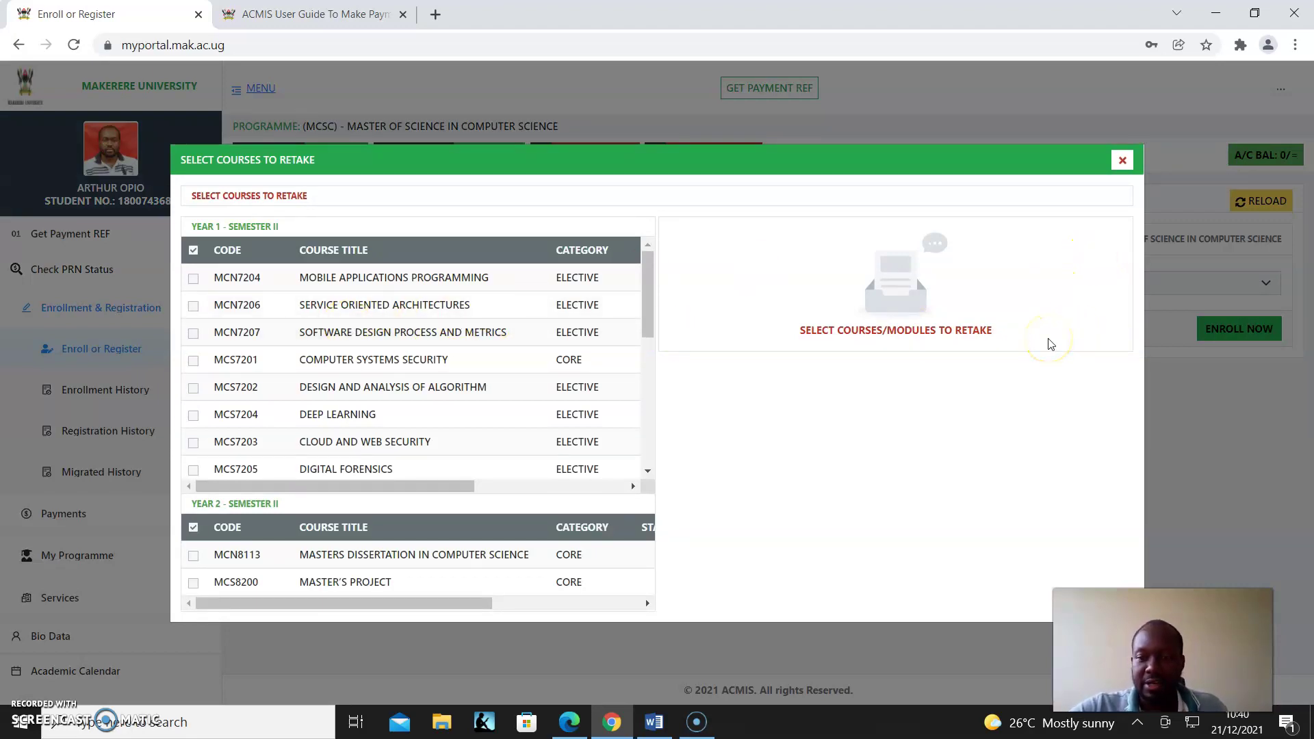
left_click(1122, 160)
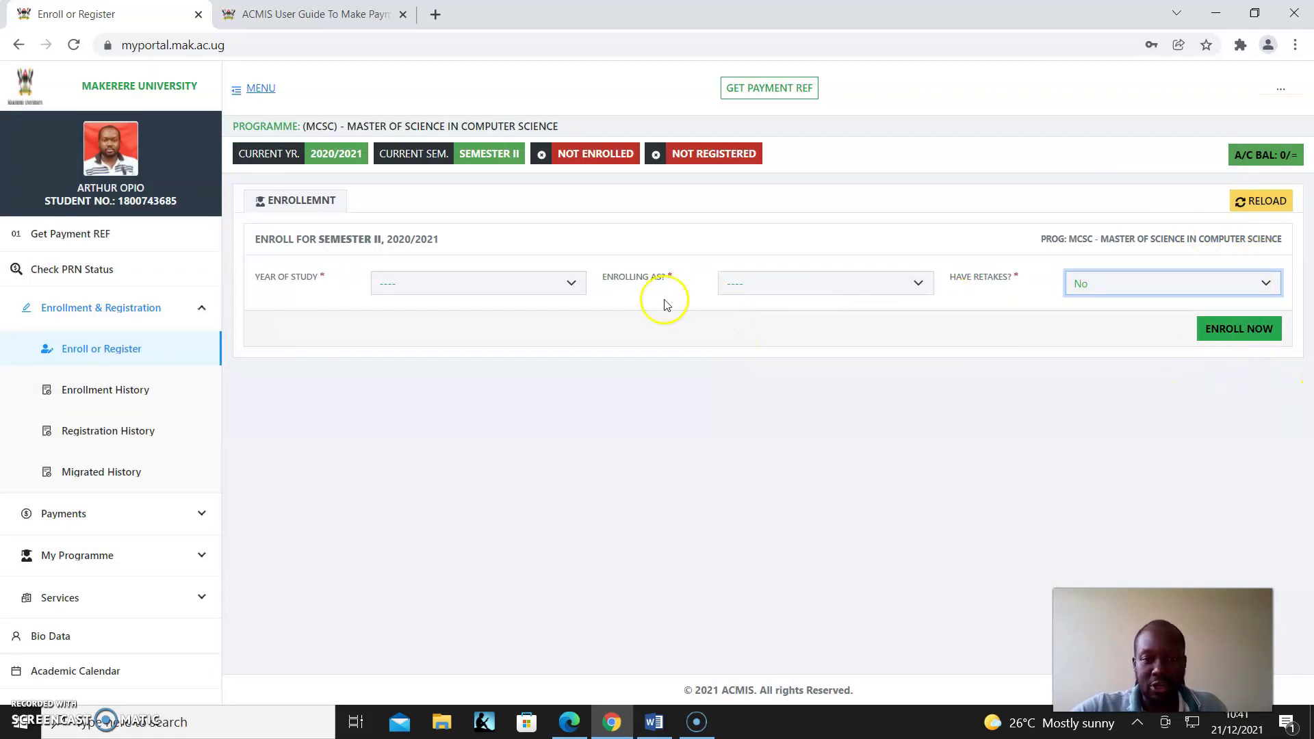
left_click(557, 286)
left_click(473, 361)
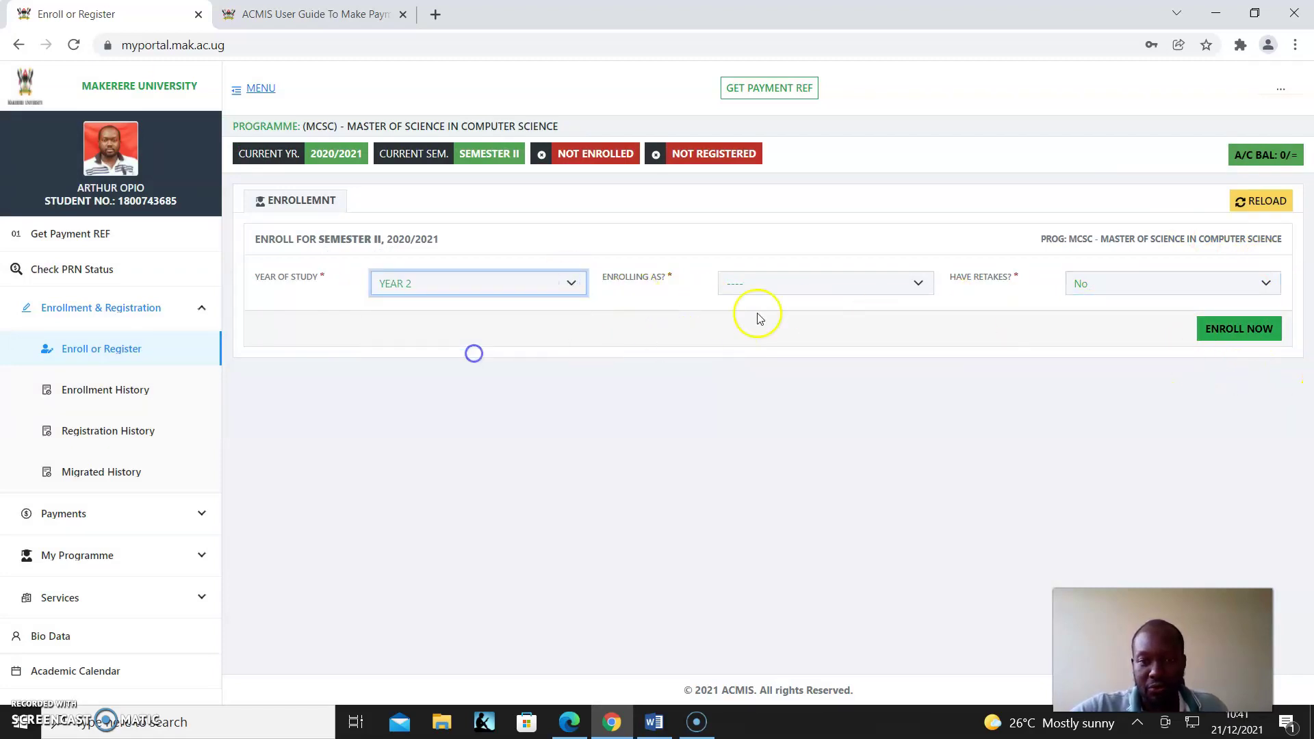
left_click(920, 284)
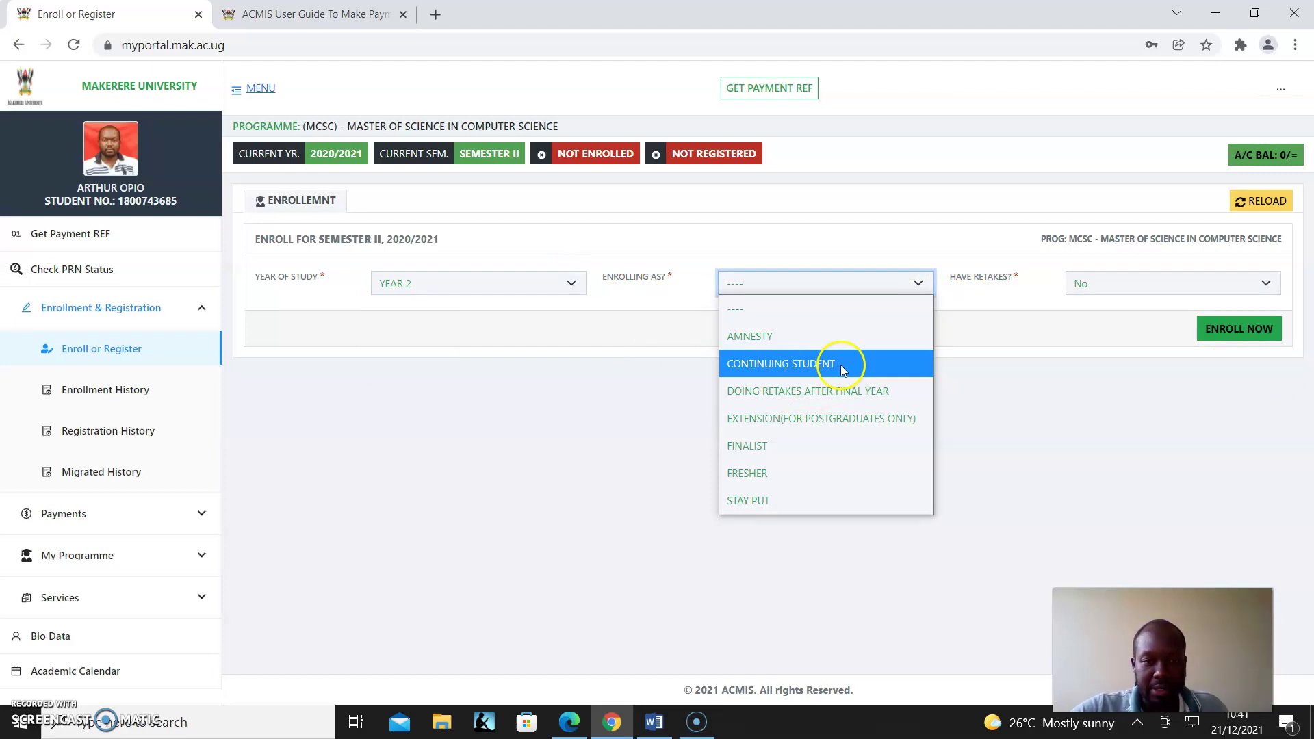
left_click(806, 446)
left_click(1242, 329)
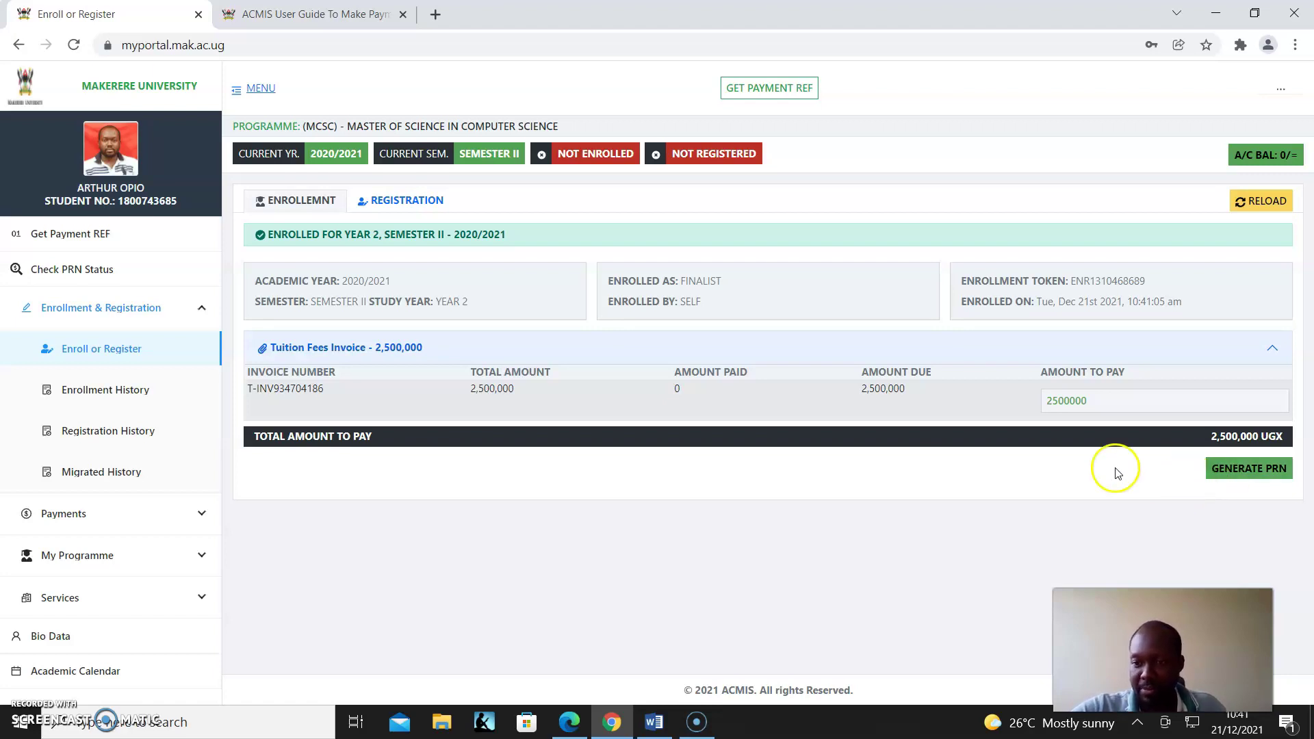
- Review Enrollment History, Registration History and Migrated History, then expand My Programme
left_click(107, 391)
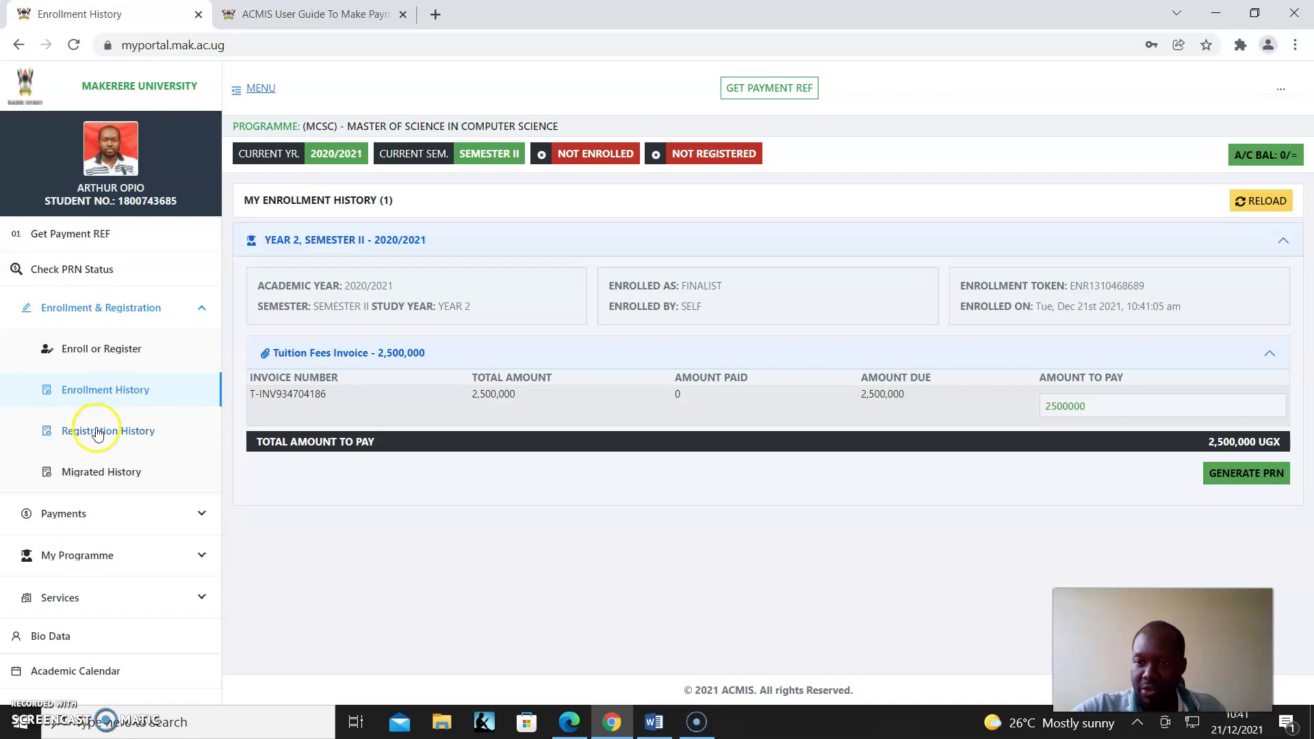
left_click(99, 430)
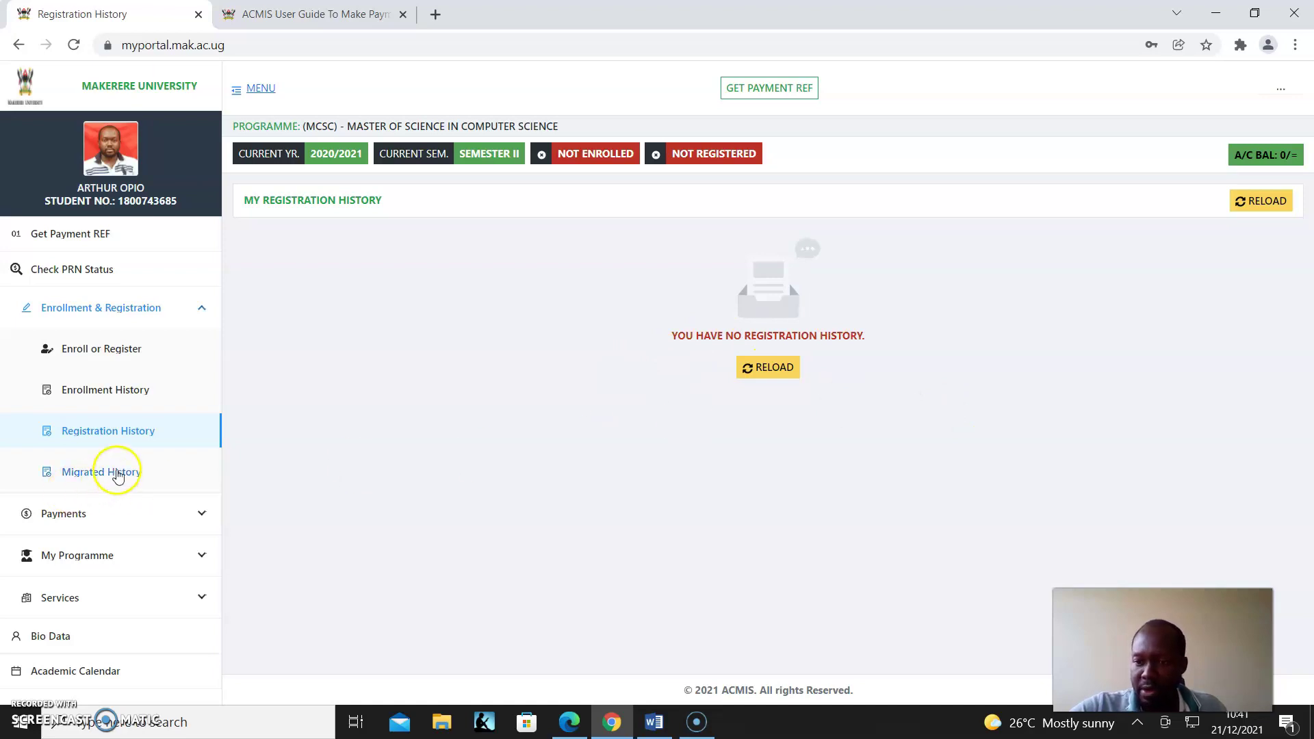
left_click(117, 474)
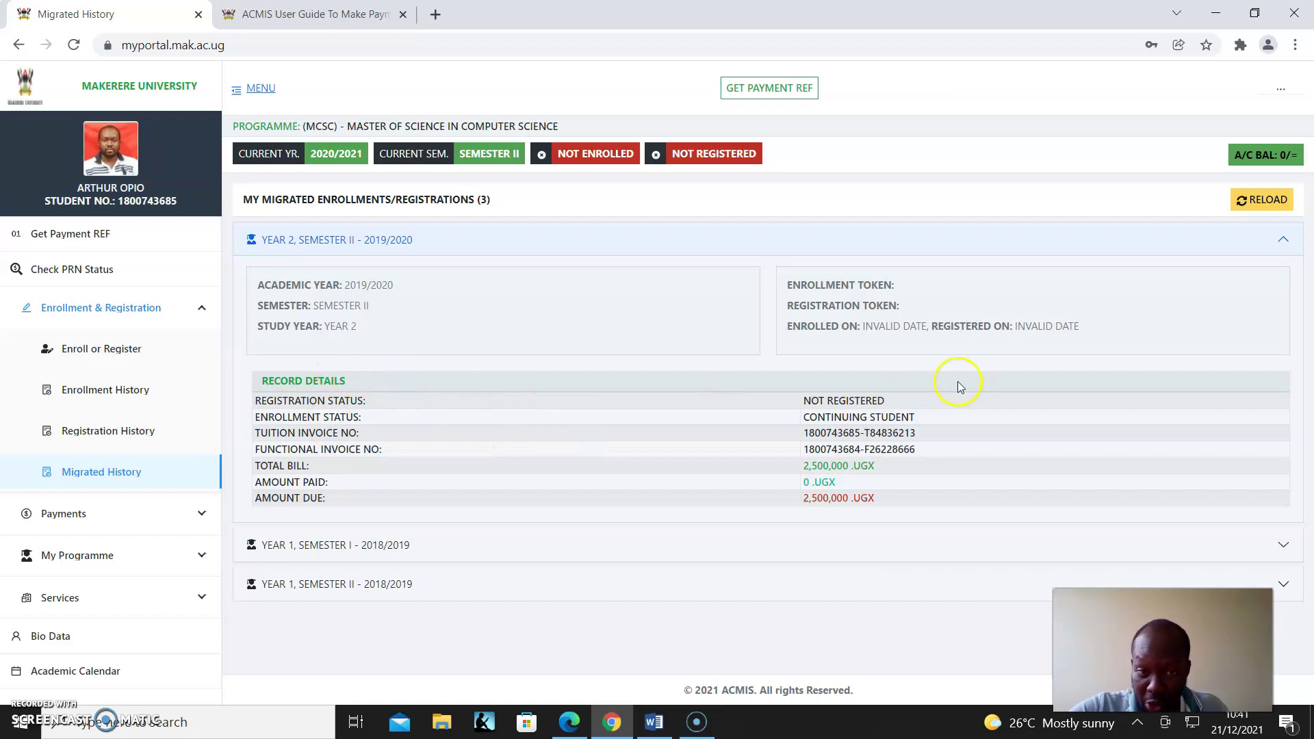
left_click(144, 555)
scroll(156, 555, "down", 1)
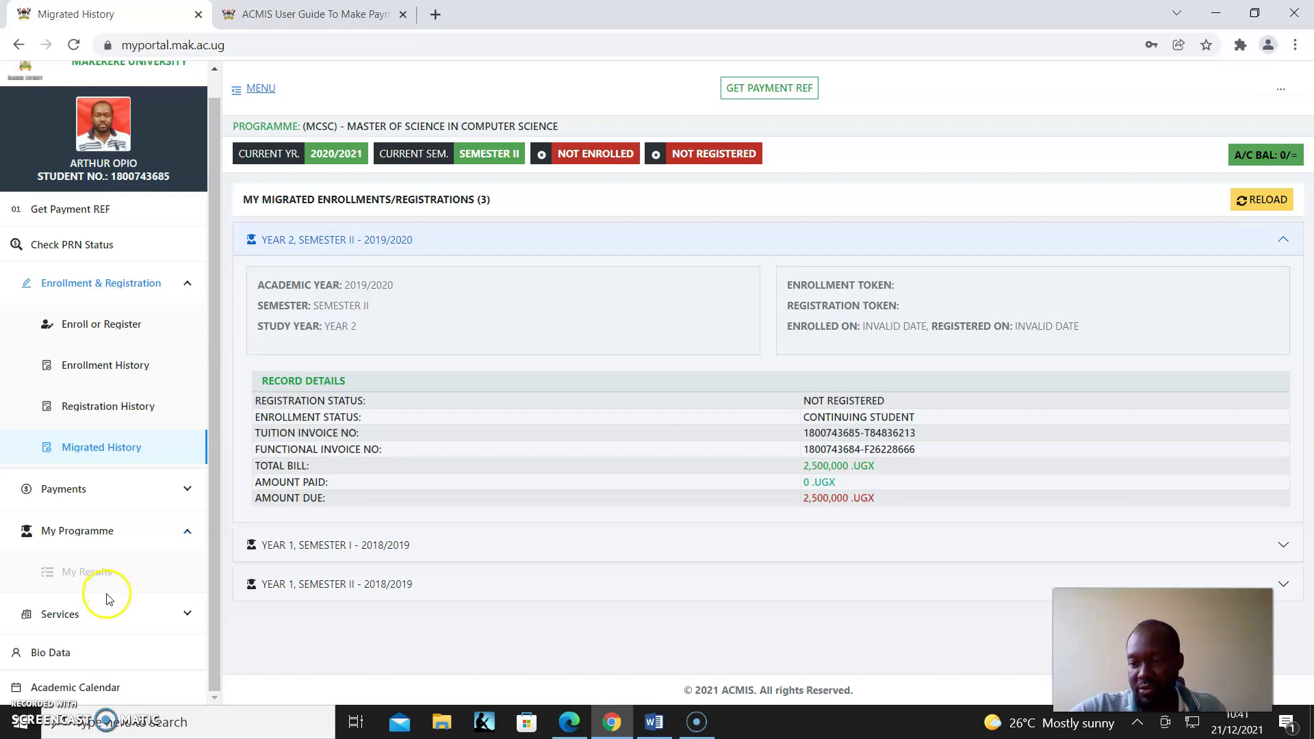
- Browse Apply For Services, Service History and Complaints, then open Bio Data
left_click(87, 618)
scroll(127, 581, "down", 2)
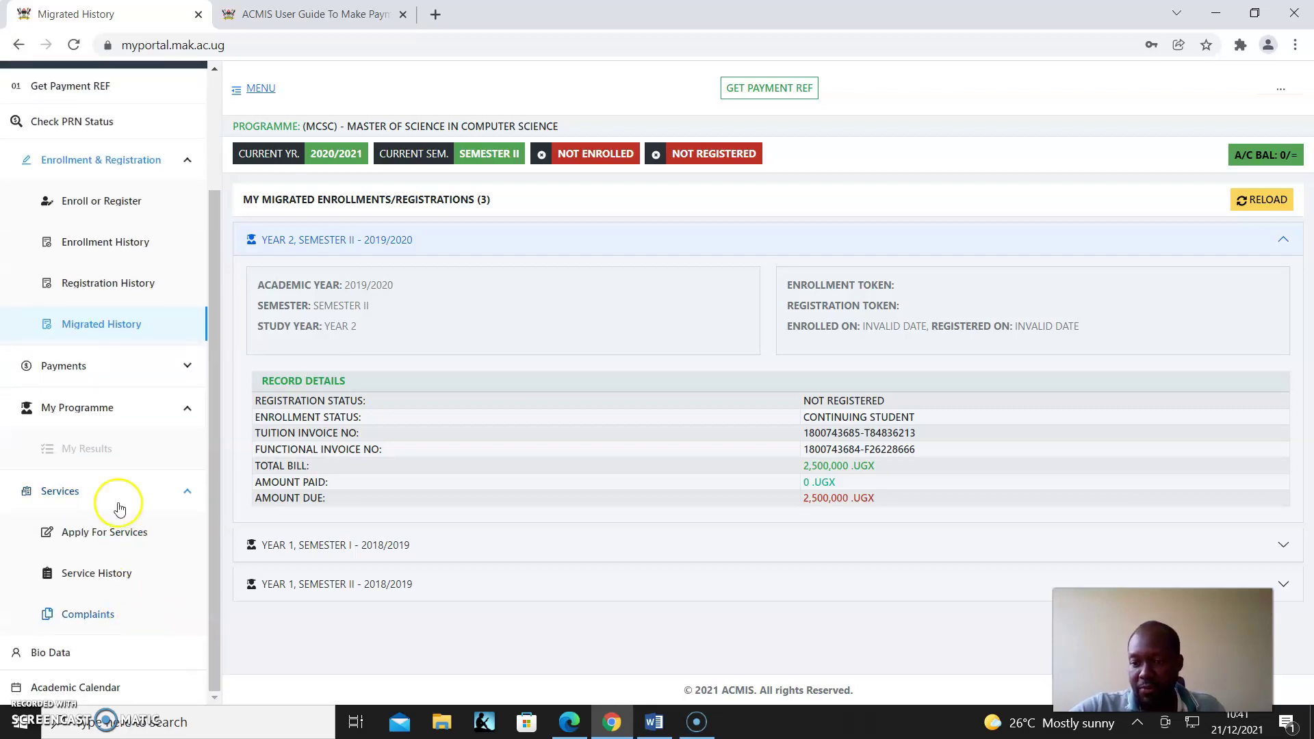
left_click(106, 537)
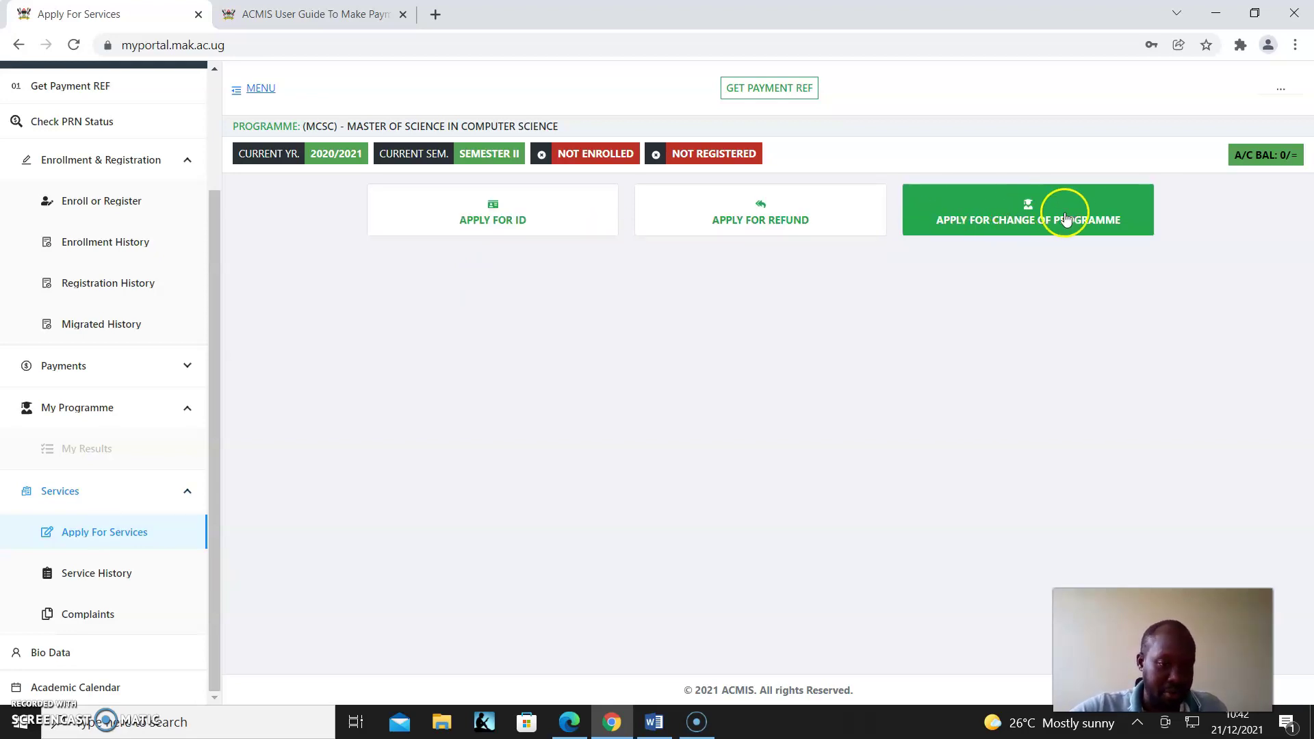
left_click(97, 575)
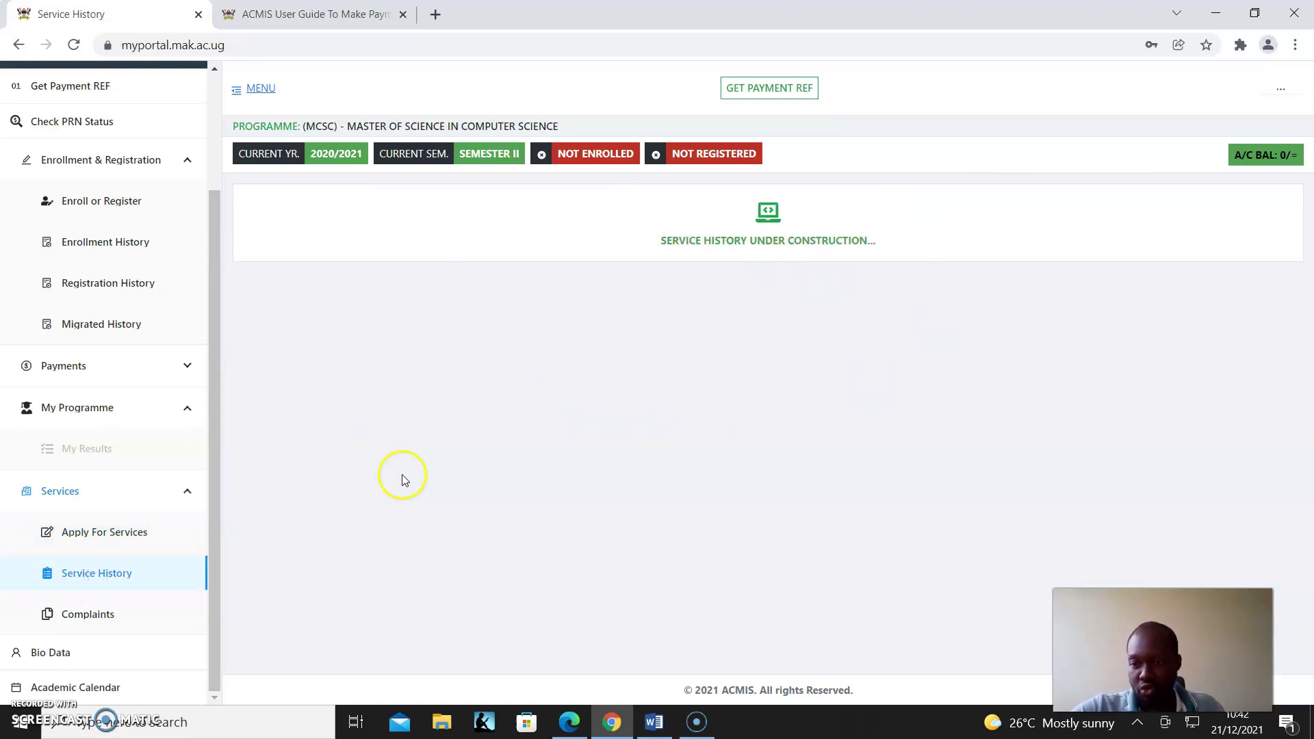
left_click(91, 611)
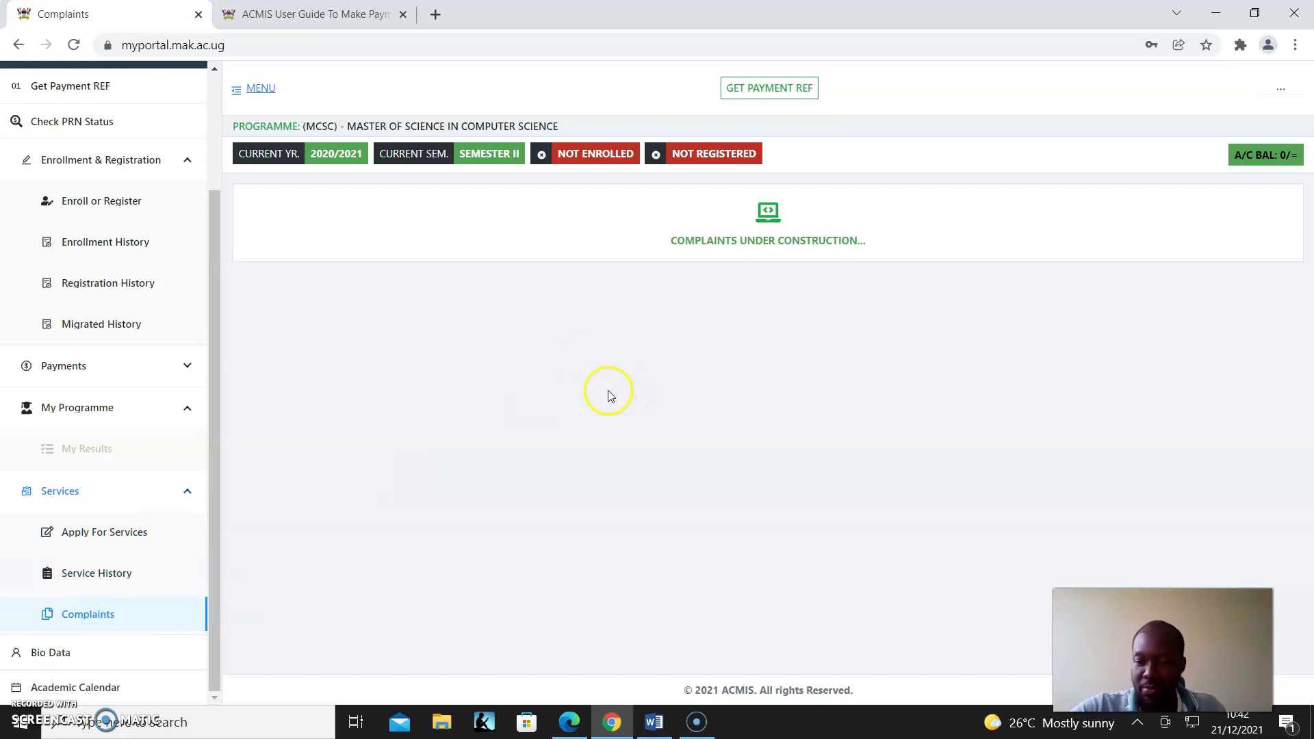
left_click(57, 652)
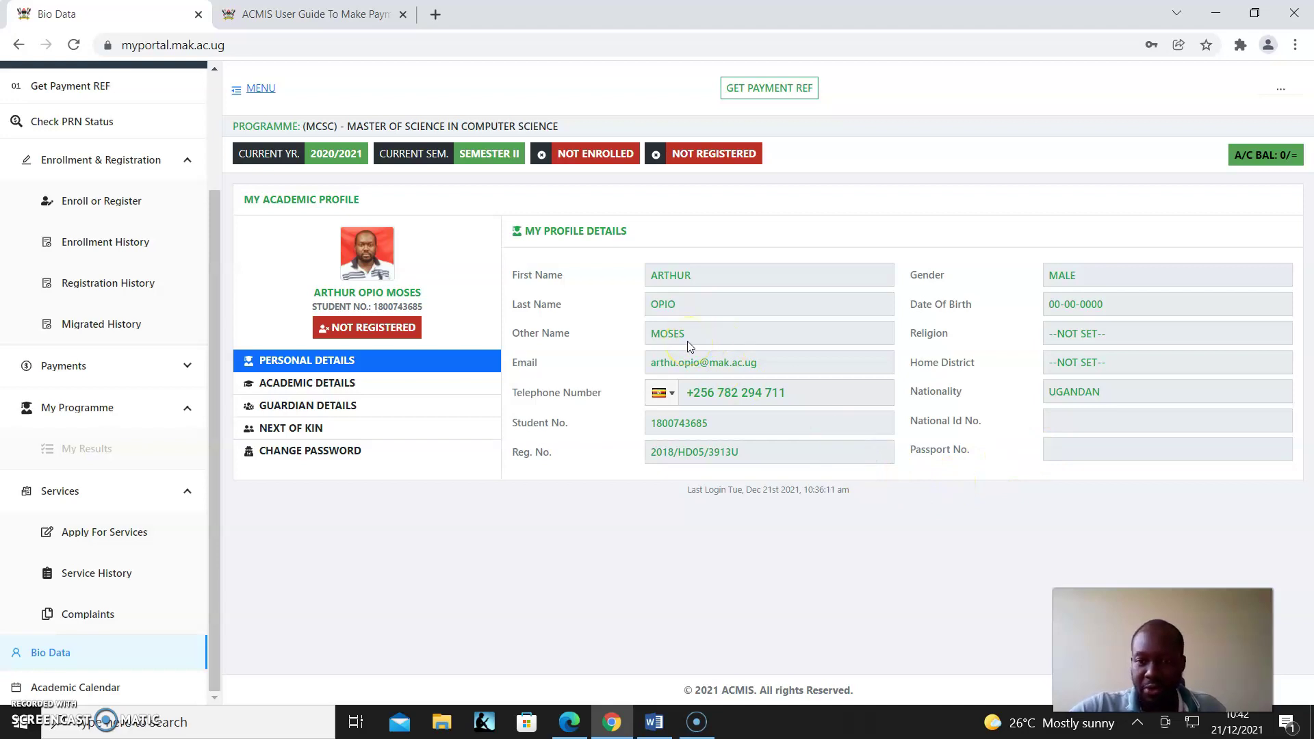
- Review Academic Details, Guardian Details and Next of Kin, then the Change Password form's fields
left_click(346, 384)
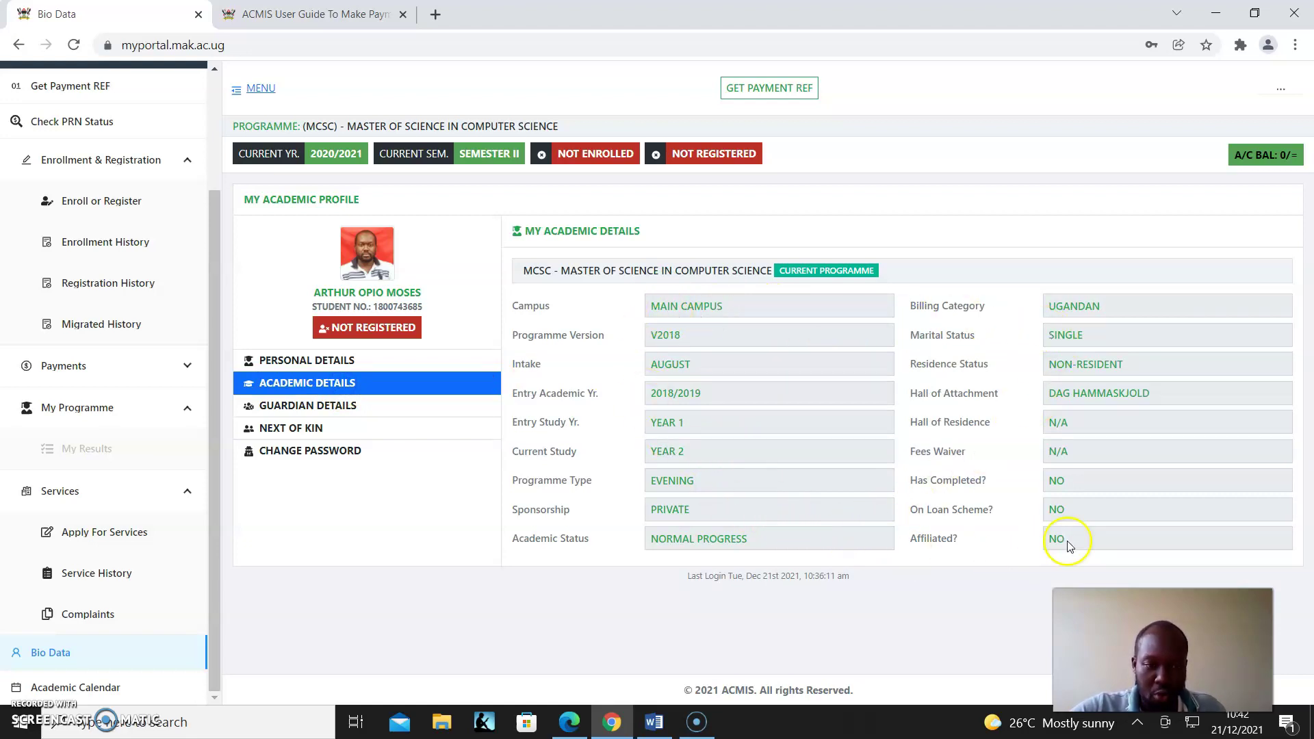
left_click(348, 407)
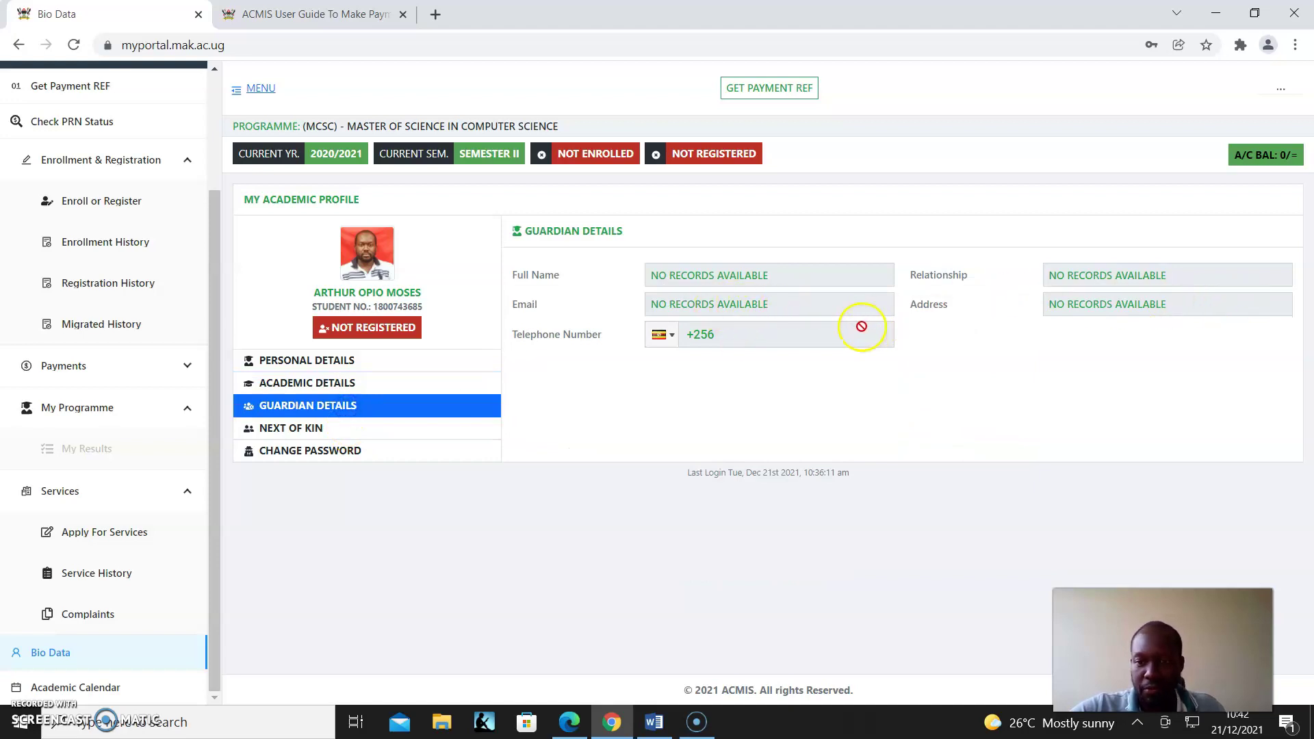
left_click(311, 427)
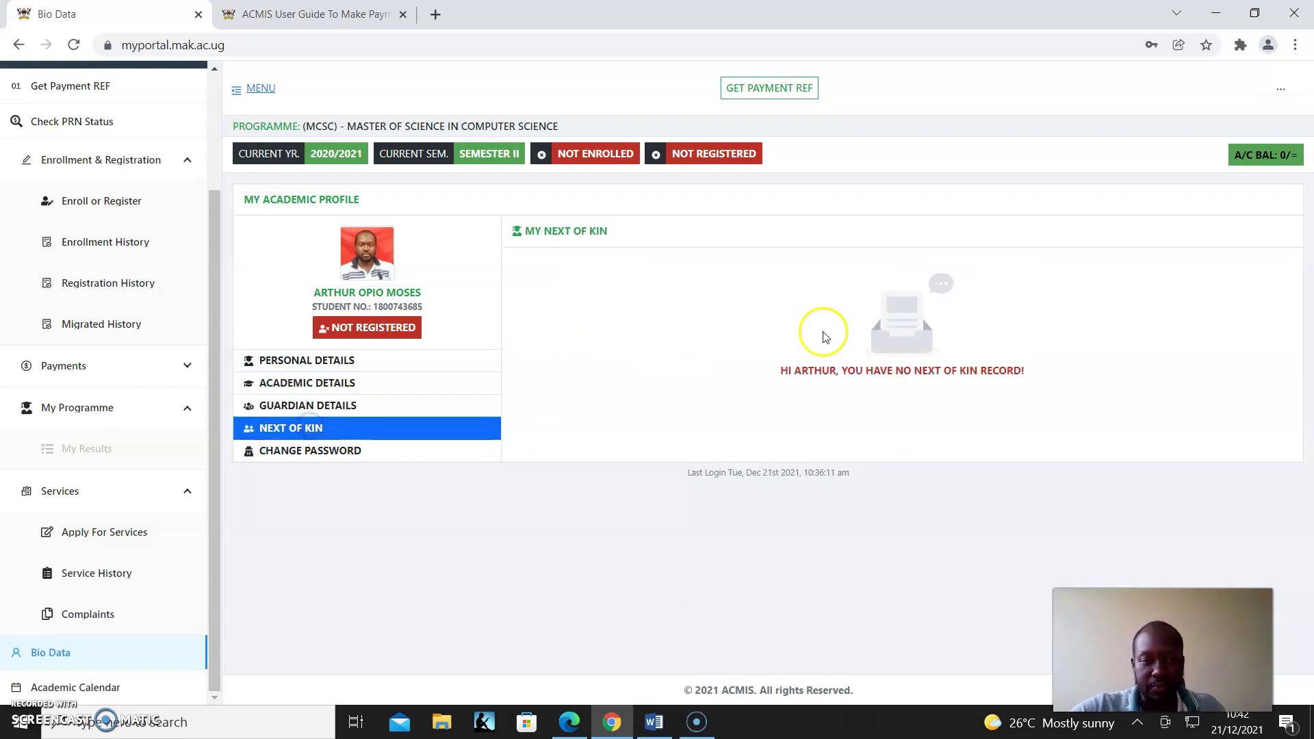
left_click(340, 452)
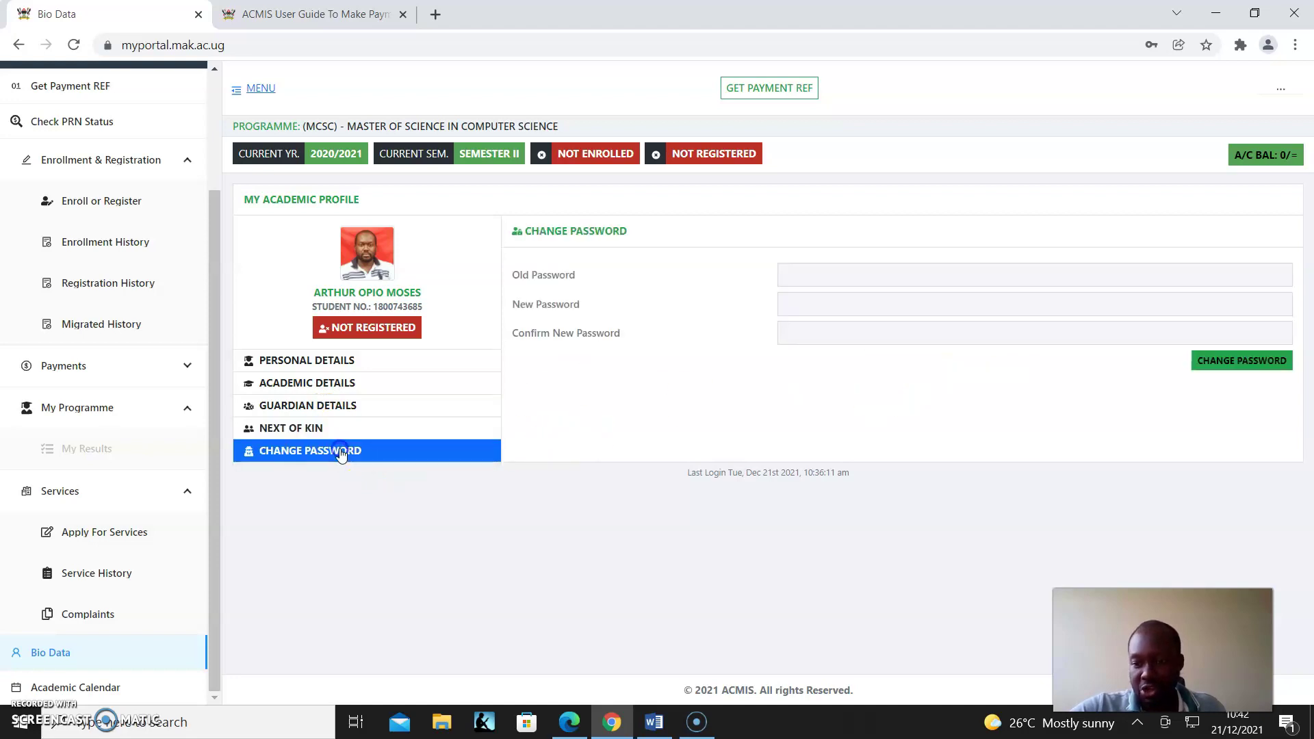
left_click(802, 277)
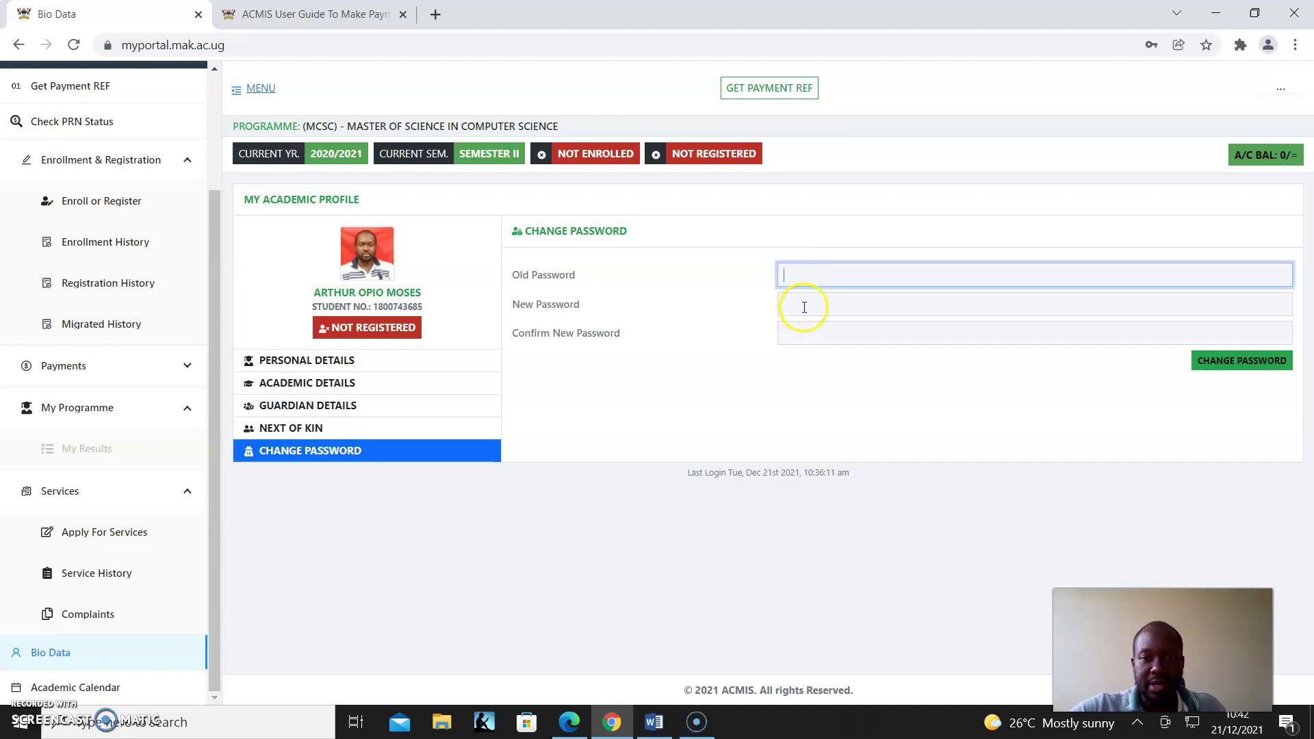
left_click(803, 305)
left_click(812, 333)
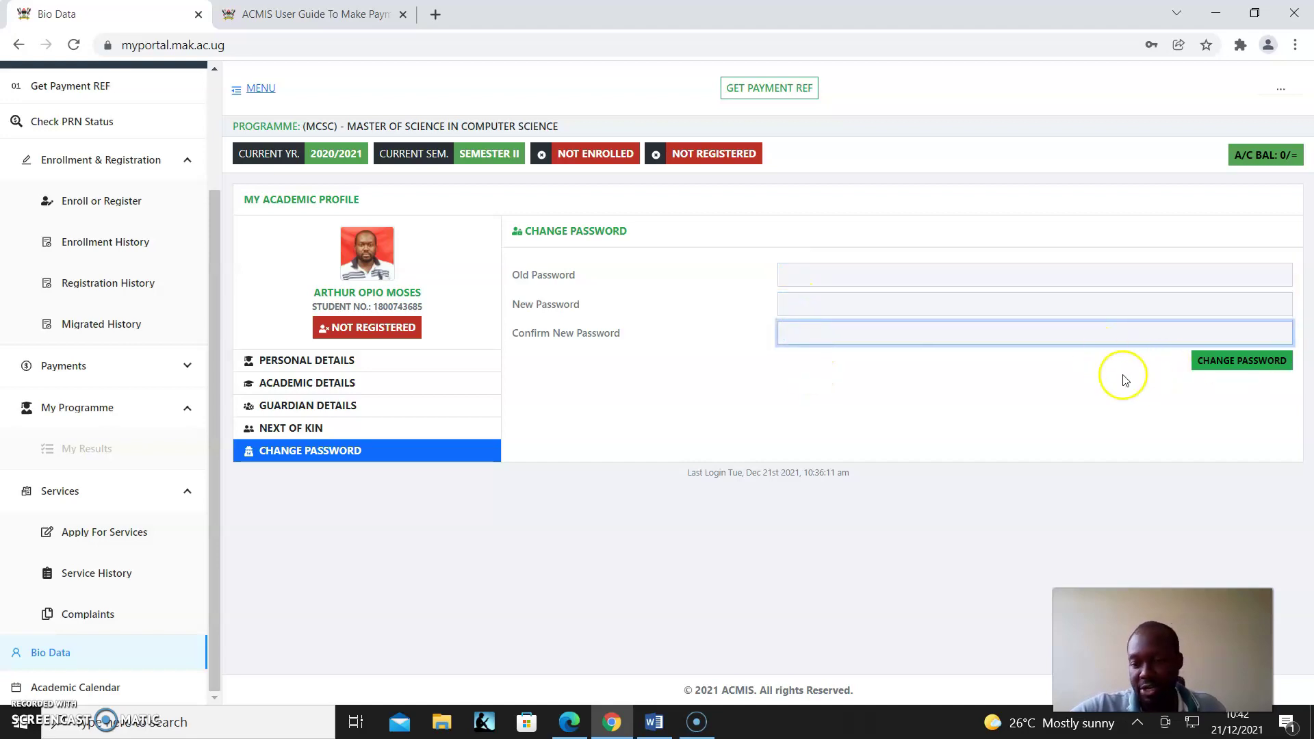
left_click(102, 689)
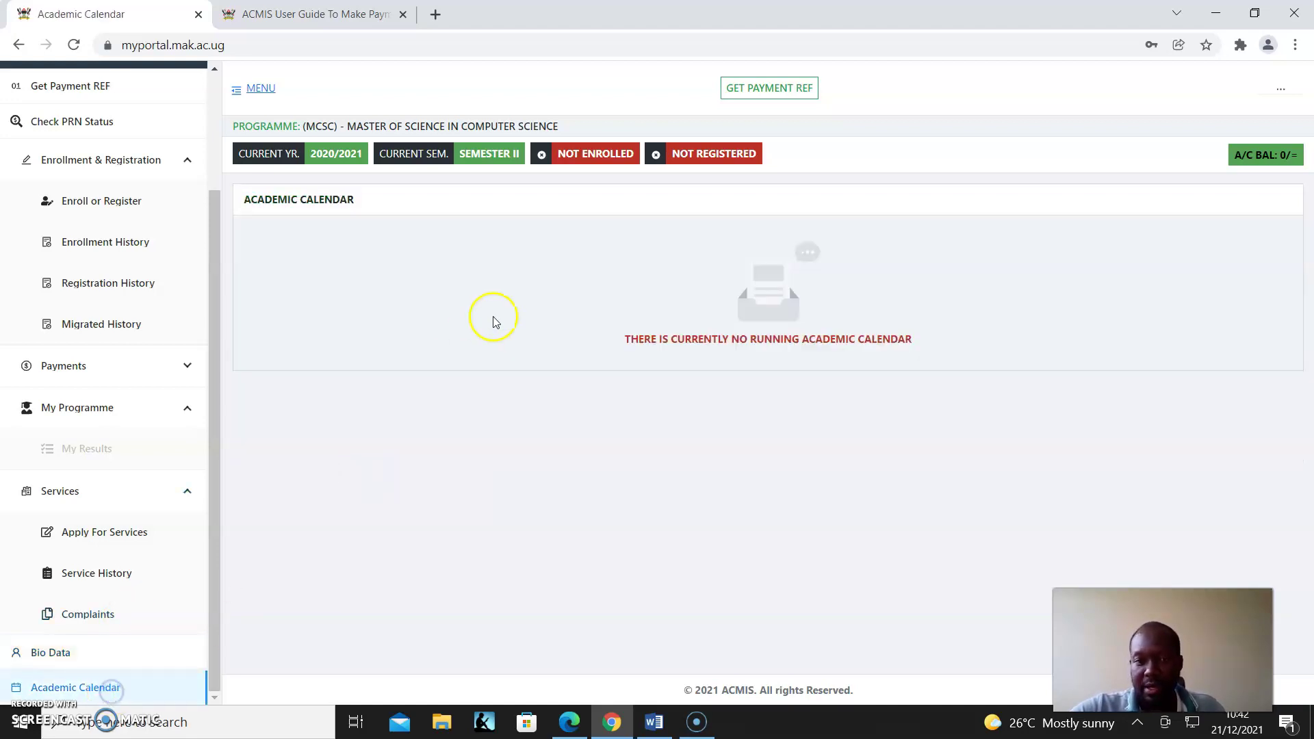